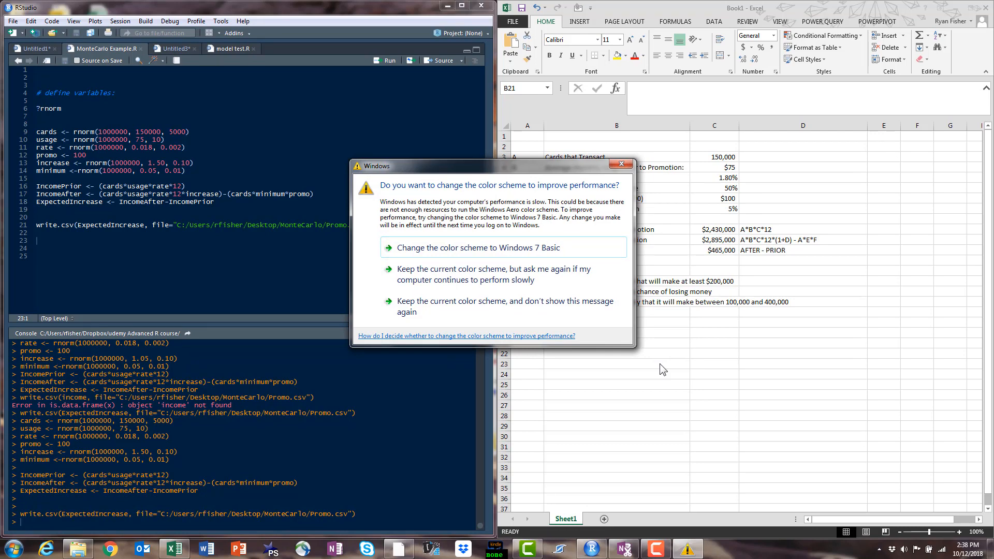
# - Dismiss the Windows color scheme performance prompt without choosing any of its options
pyautogui.click(621, 165)
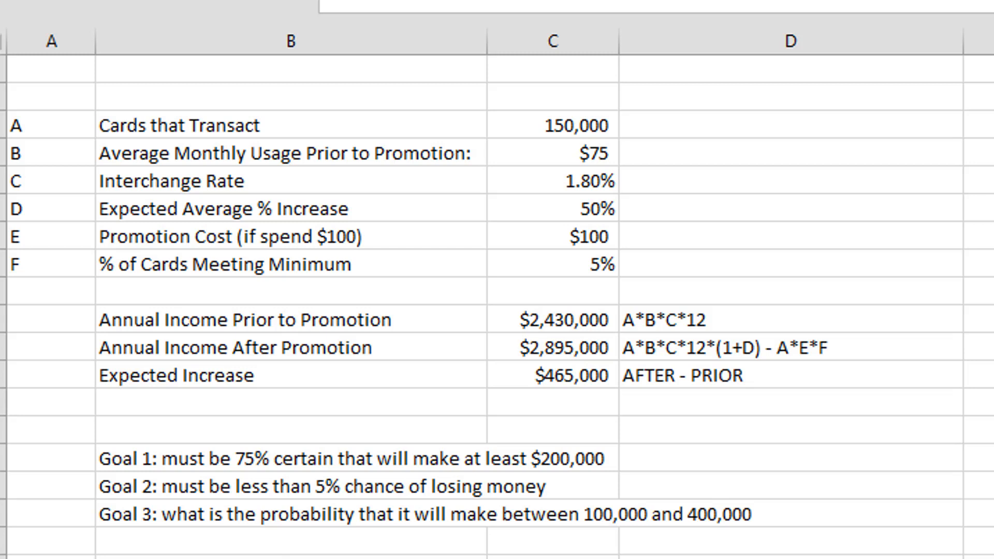
# - Examine the promotion goals in the worksheet and the rnorm call that defines cards in MonteCarlo Example.R
pyautogui.moveTo(657, 489)
pyautogui.mouseDown()
pyautogui.moveTo(566, 493)
pyautogui.moveTo(590, 469)
pyautogui.mouseUp()
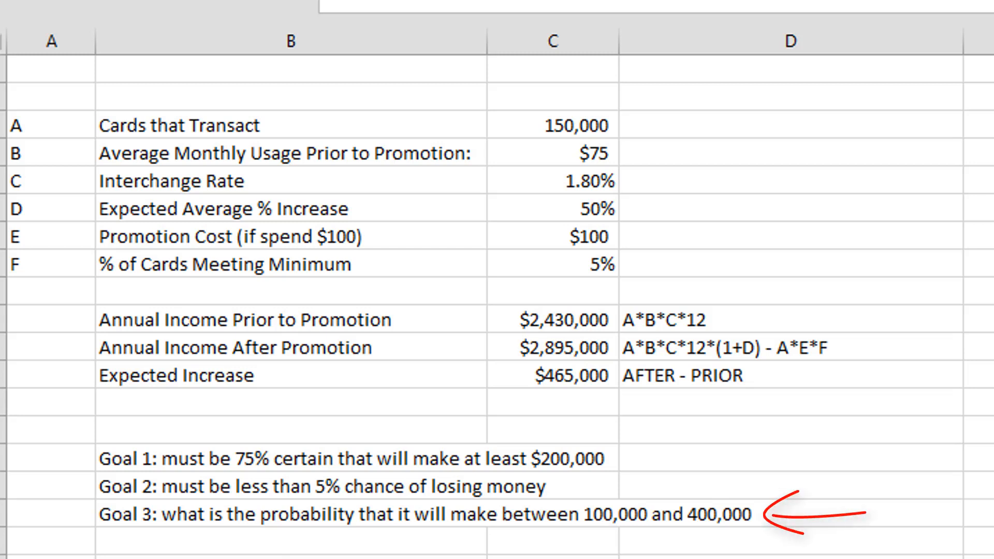
pyautogui.click(288, 556)
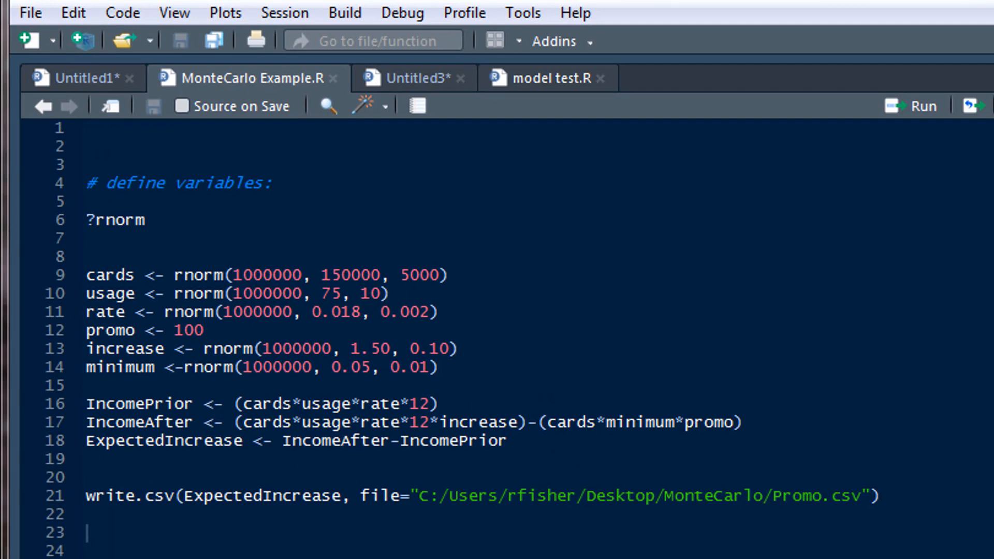
pyautogui.click(288, 224)
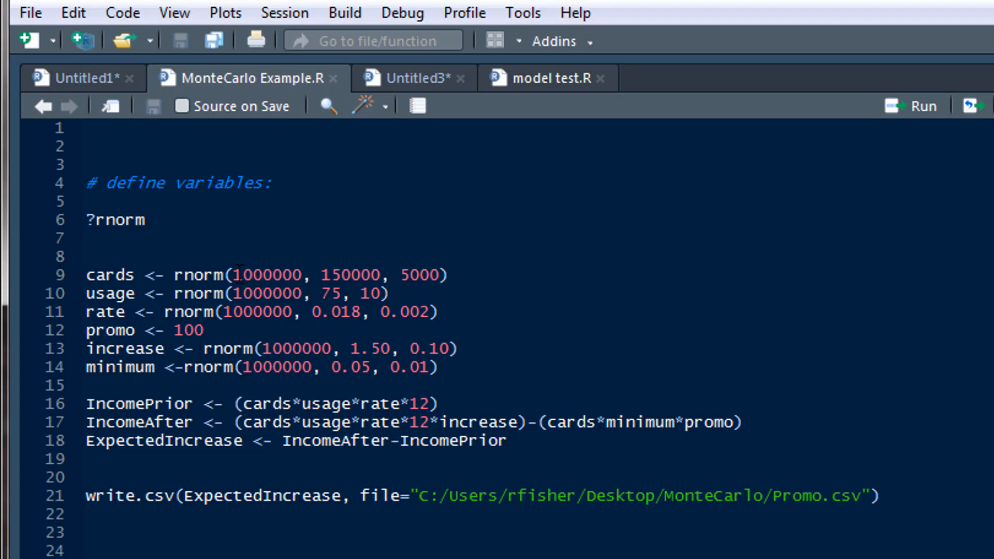
pyautogui.moveTo(94, 181); pyautogui.dragTo(274, 184)
pyautogui.click(132, 227)
pyautogui.click(186, 278)
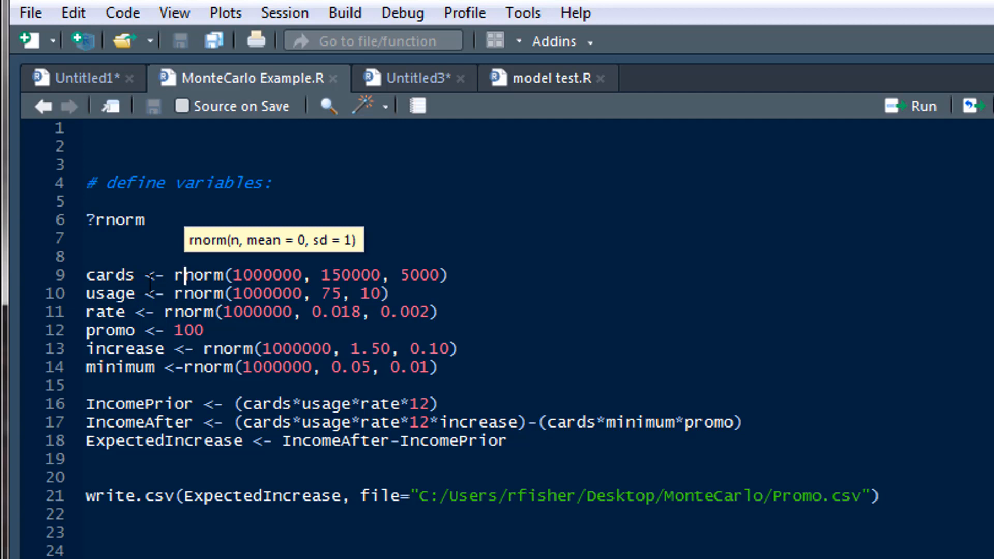
pyautogui.click(196, 280)
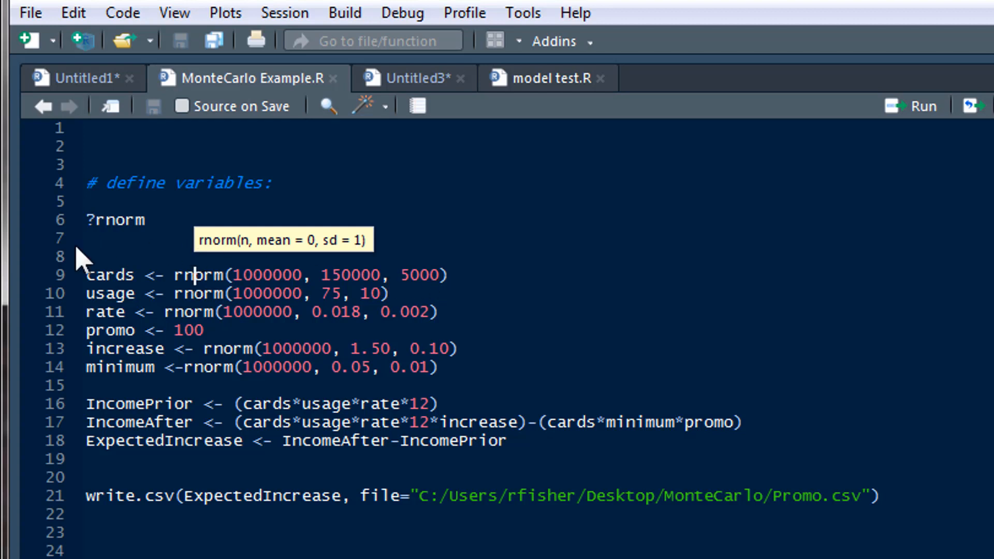
# - Write the line cards2 <- rnorm(1000000, 150000, 5000) directly above the cards definition
pyautogui.click(89, 256)
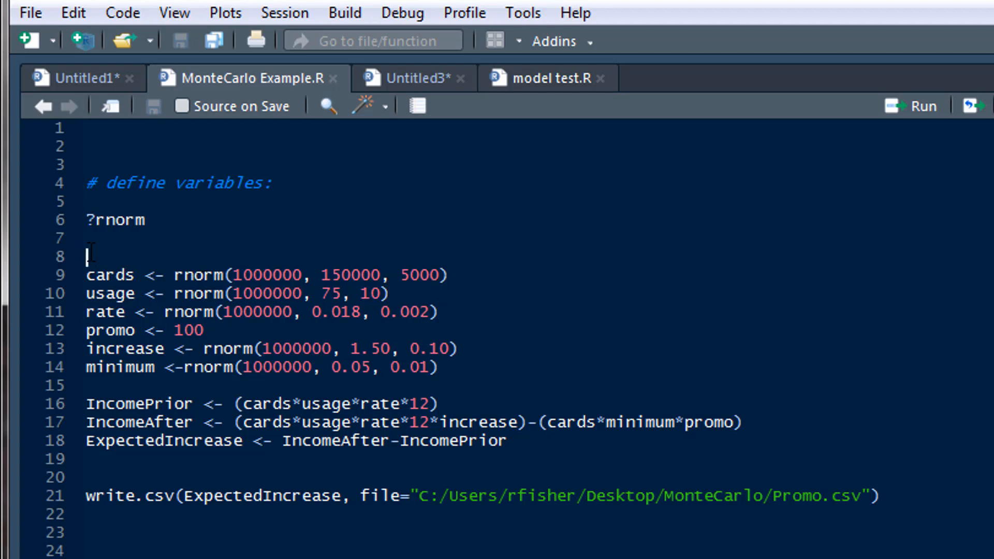
pyautogui.write('cards2')
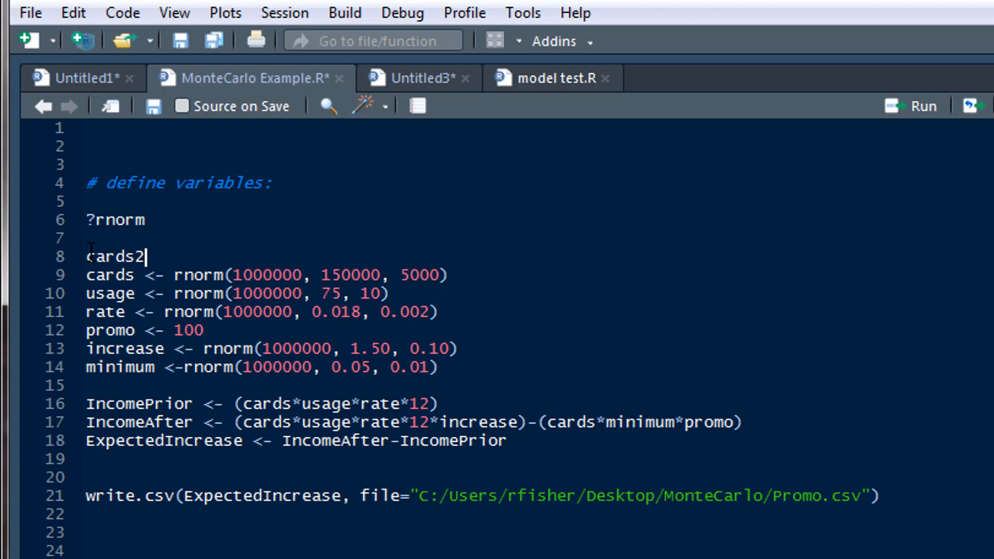
pyautogui.write(' <- rnorm')
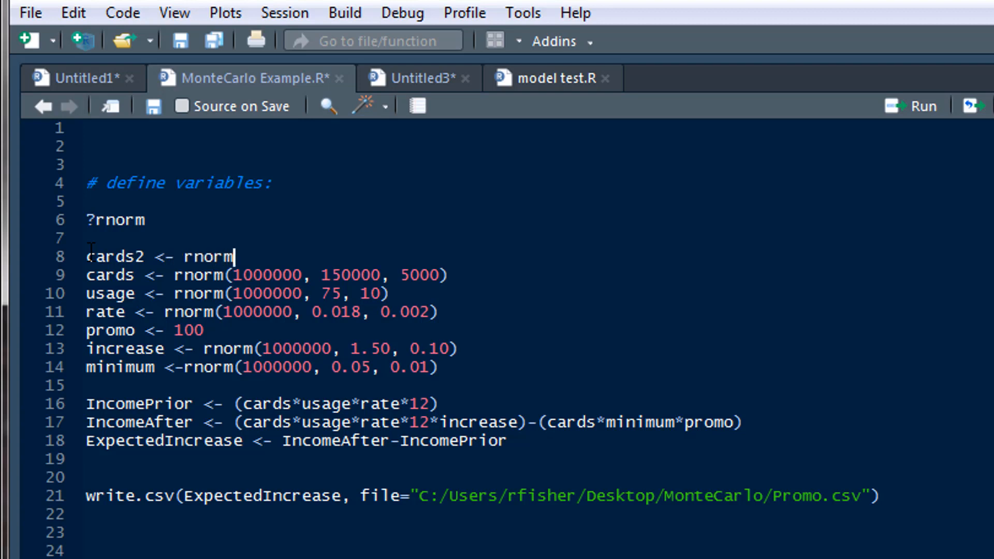
pyautogui.write('(')
pyautogui.write('1000000')
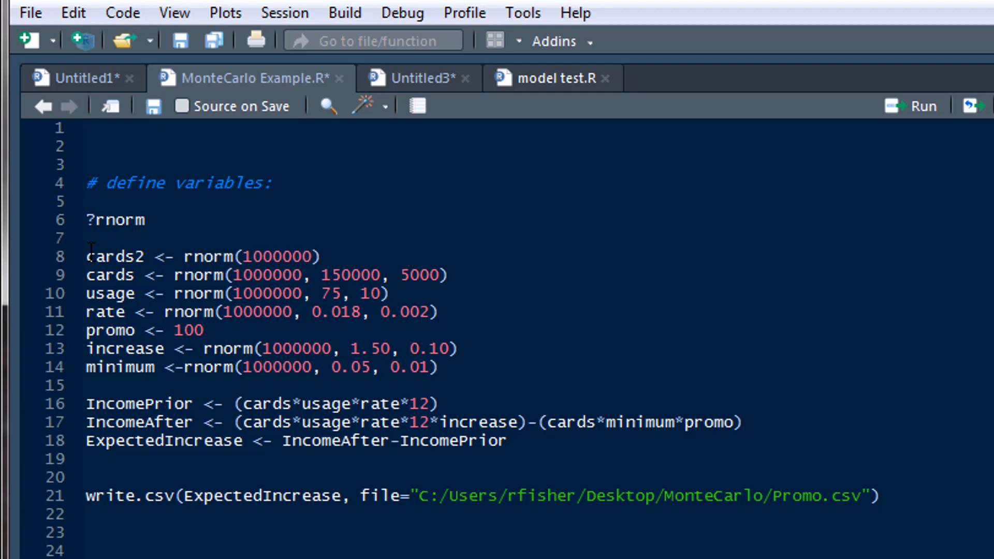
pyautogui.write(', 150000, ')
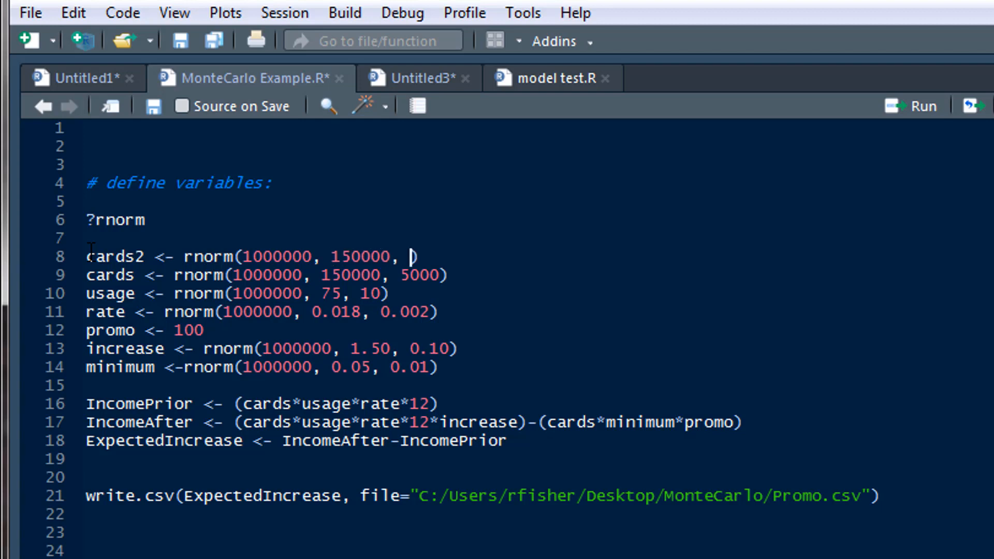
pyautogui.write('5000')
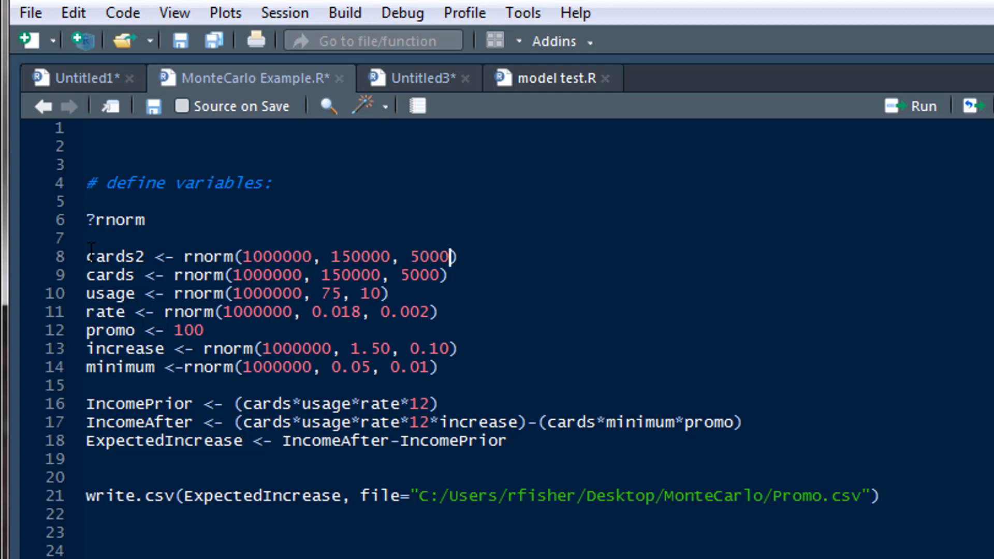
# - Delete the cards2 line from the script
pyautogui.press('End')
pyautogui.moveTo(460, 258); pyautogui.dragTo(83, 258)
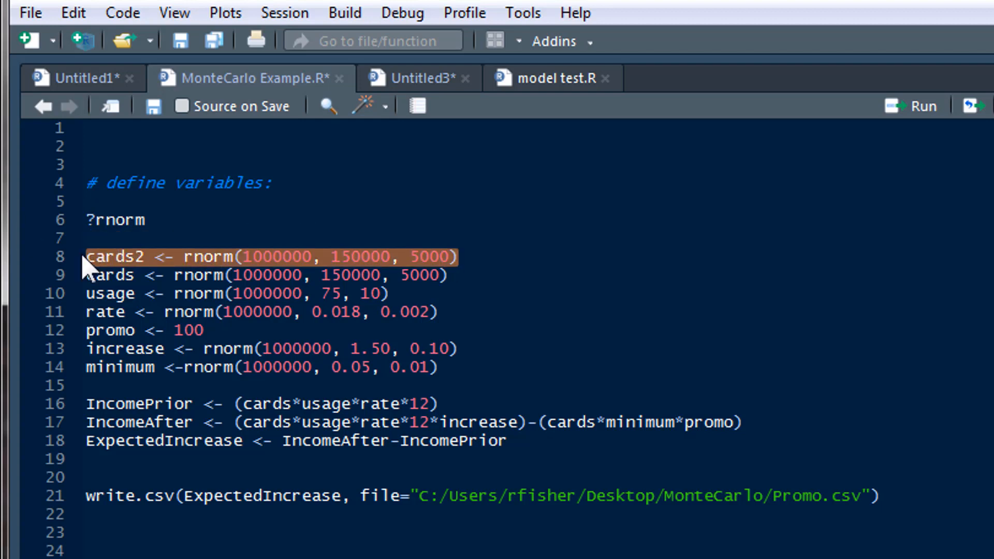
pyautogui.press('Delete')
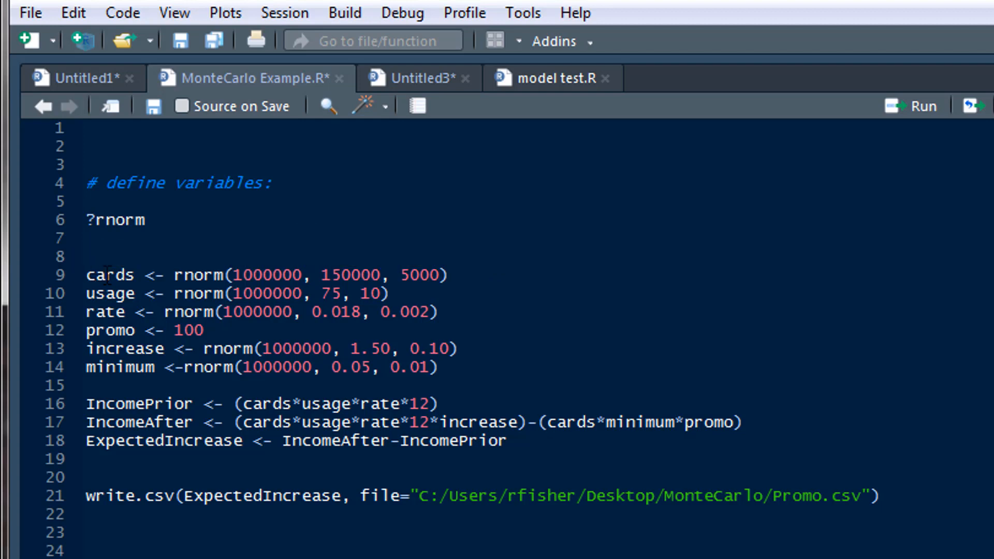
# - Examine the usage, rate, promo, increase and minimum definitions, the income formulas and the write.csv export line
pyautogui.click(115, 294)
pyautogui.click(119, 311)
pyautogui.click(186, 331)
pyautogui.press('End')
pyautogui.click(156, 356)
pyautogui.click(137, 367)
pyautogui.click(354, 369)
pyautogui.click(421, 369)
pyautogui.click(129, 406)
pyautogui.click(184, 447)
pyautogui.click(318, 456)
pyautogui.click(460, 441)
pyautogui.click(116, 275)
pyautogui.click(126, 496)
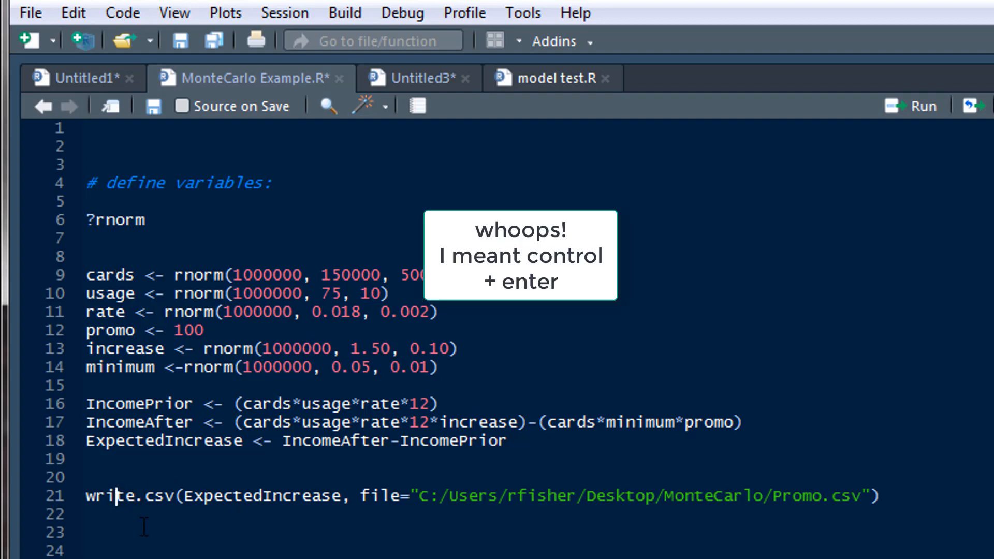
pyautogui.hotkey('ctrl', 'Return')
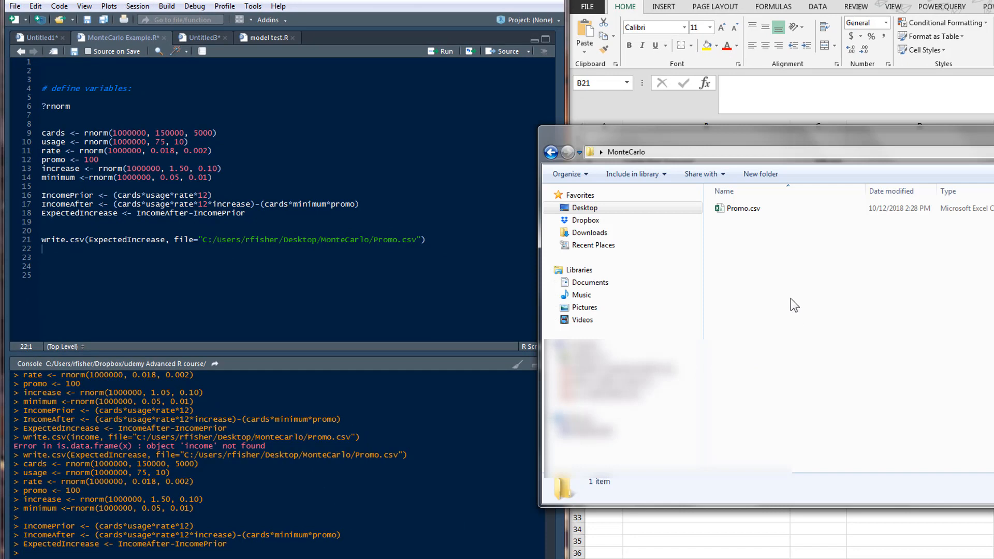
# - Delete the existing Promo.csv from the MonteCarlo folder and move the folder window clear of the script
pyautogui.click(738, 210)
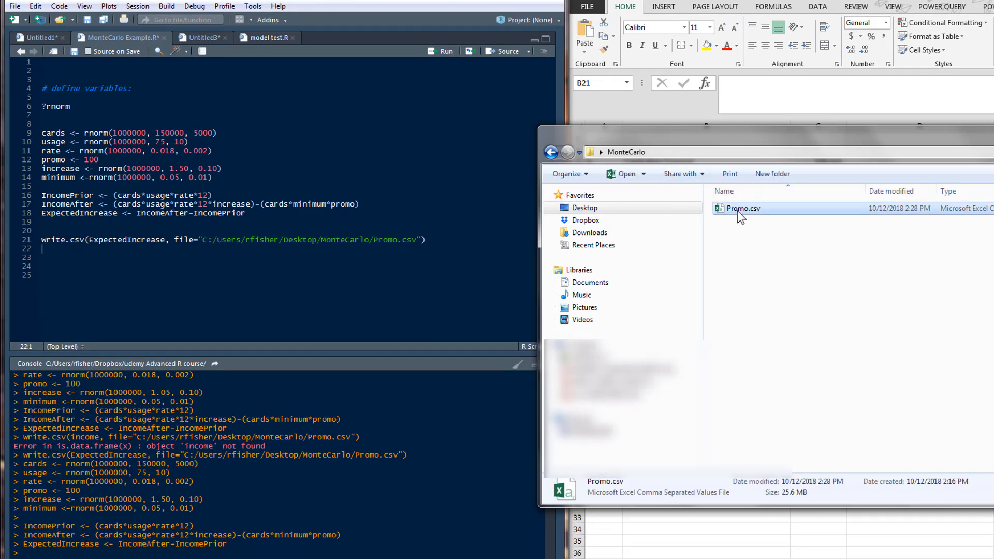
pyautogui.press('Delete')
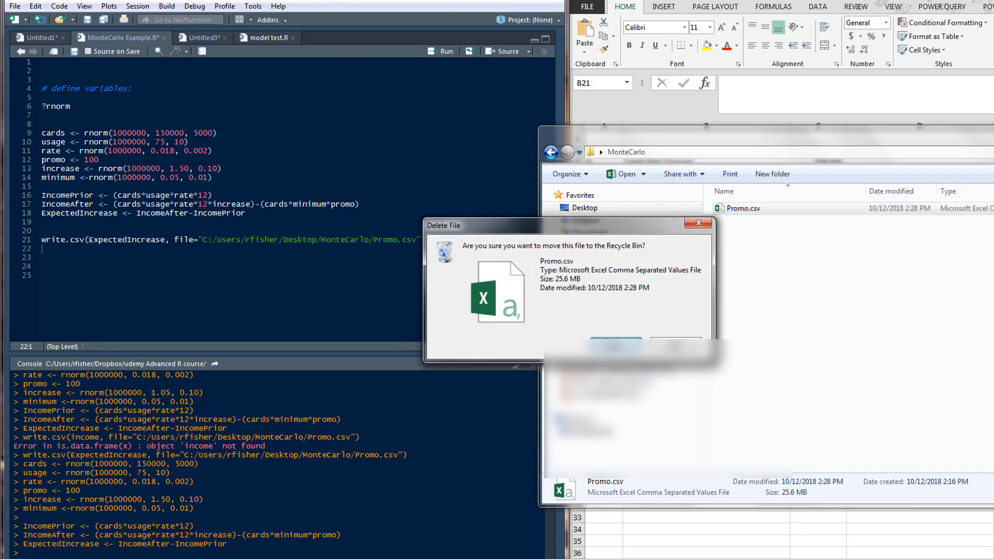
pyautogui.click(616, 348)
pyautogui.moveTo(993, 137); pyautogui.dragTo(993, 149)
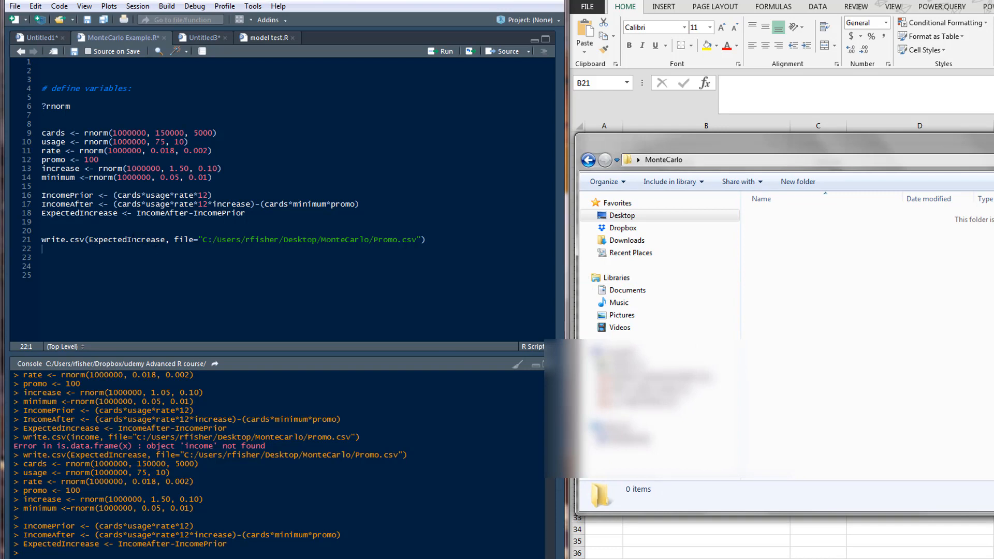
# - Run the script from the cards definition through the write.csv line, and bring the MonteCarlo folder window fully into view
pyautogui.moveTo(41, 133); pyautogui.dragTo(441, 243)
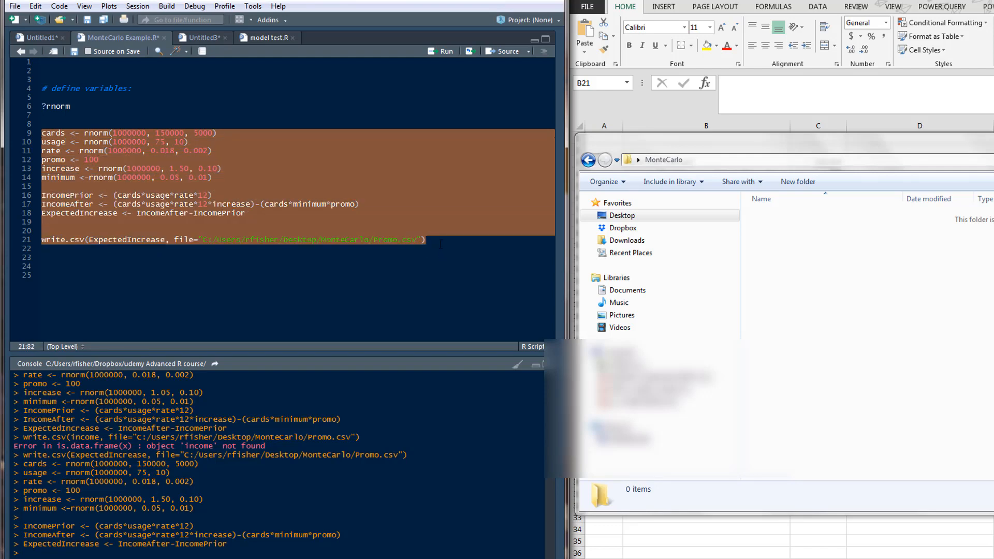
pyautogui.hotkey('ctrl', 'Return')
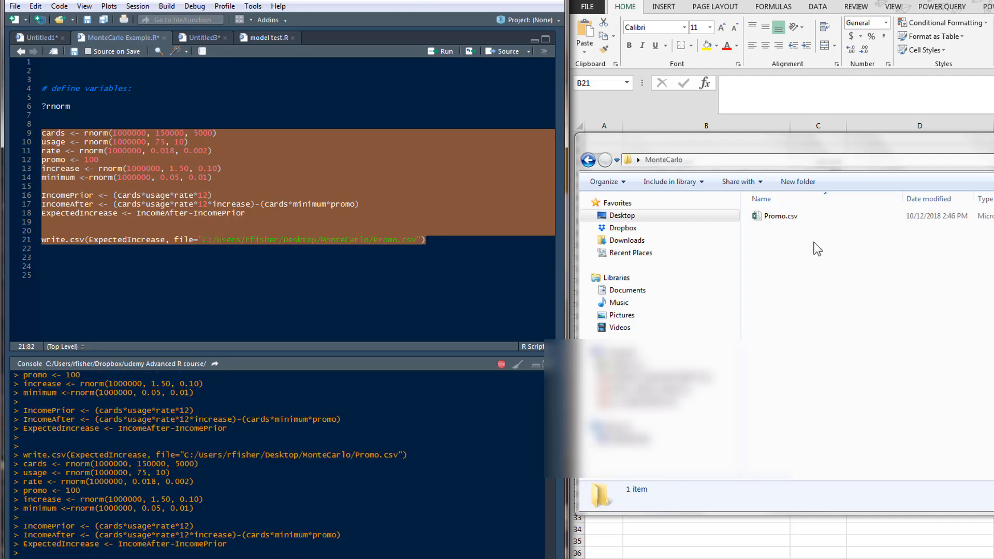
pyautogui.moveTo(963, 141); pyautogui.dragTo(433, 124)
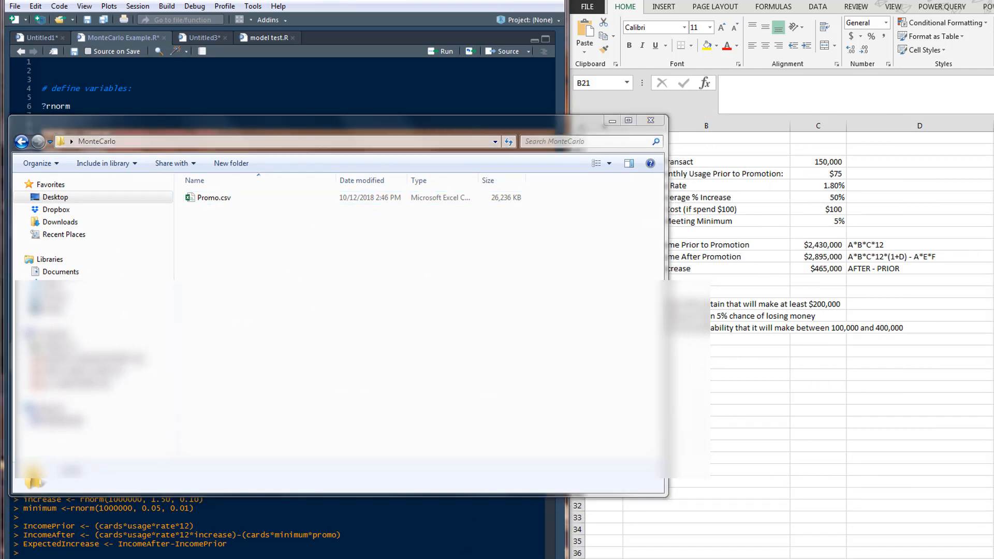
# - Switch to Power BI Desktop and refresh the report's data from the new Promo.csv
pyautogui.hotkey('alt', 'Tab')
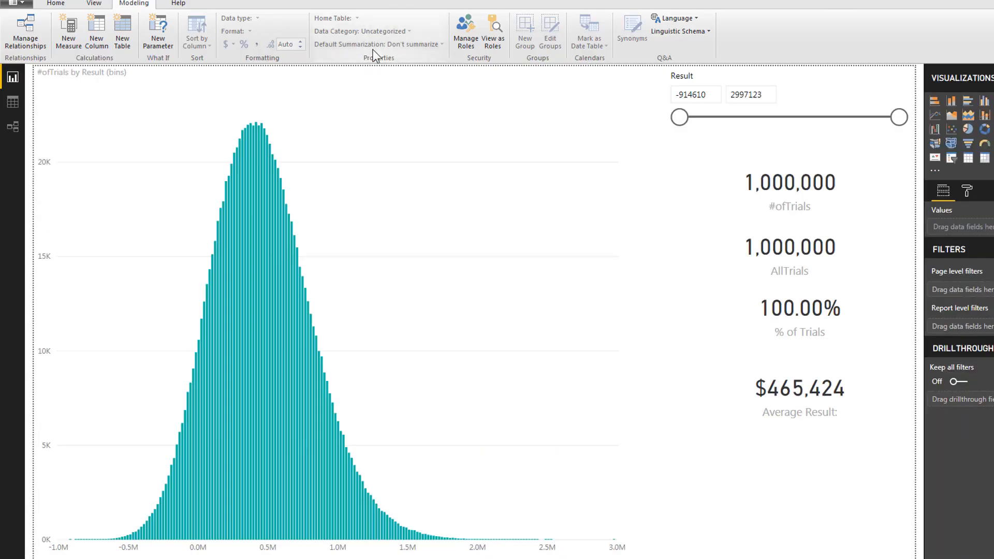
pyautogui.click(58, 4)
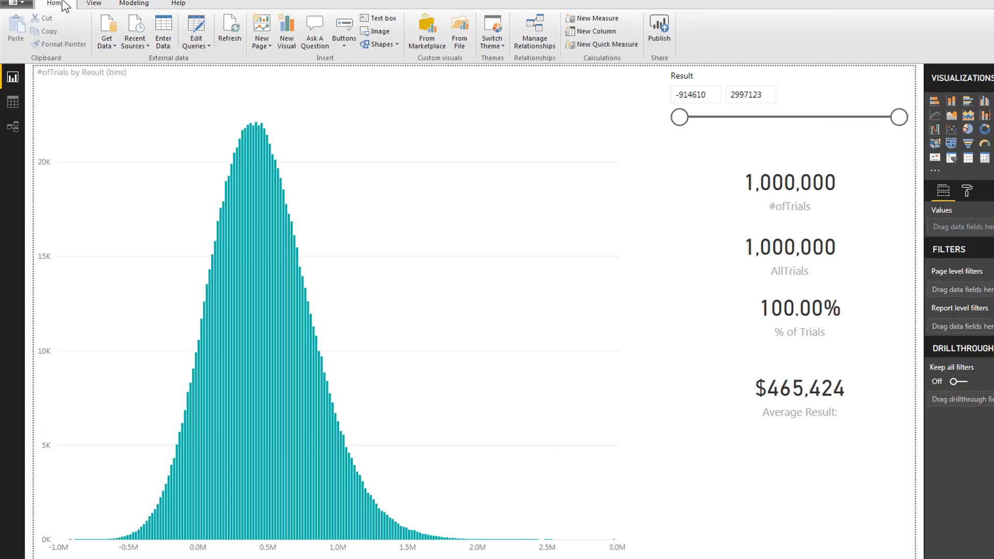
pyautogui.click(237, 21)
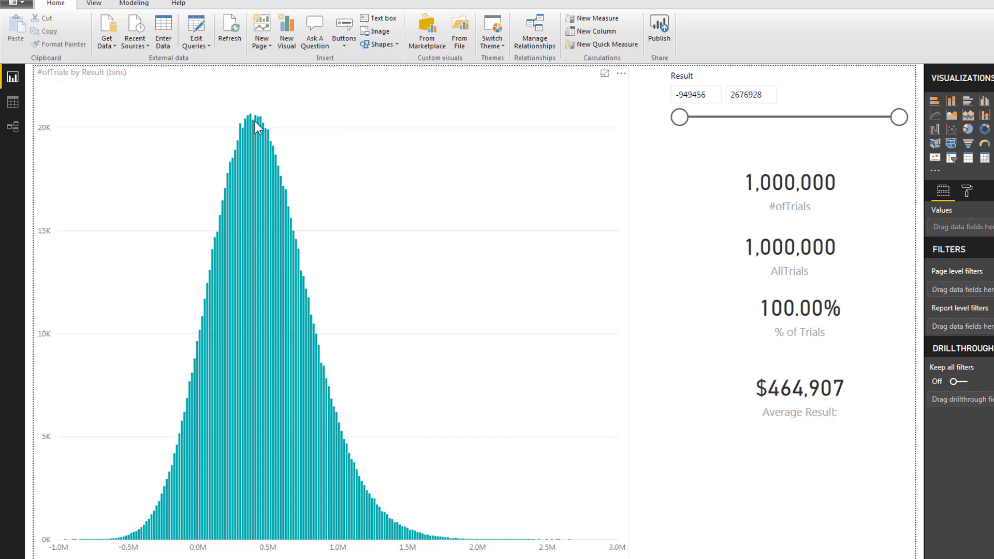
# - Examine the grouping settings of Result (bins) in the Promo table and the formula of the #ofTrials measure
pyautogui.moveTo(255, 125)
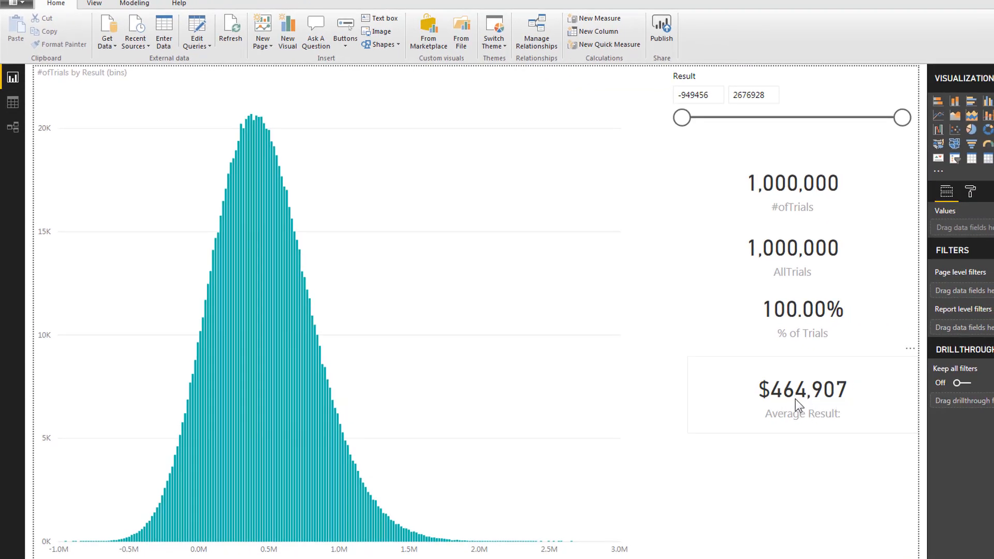
pyautogui.moveTo(796, 399)
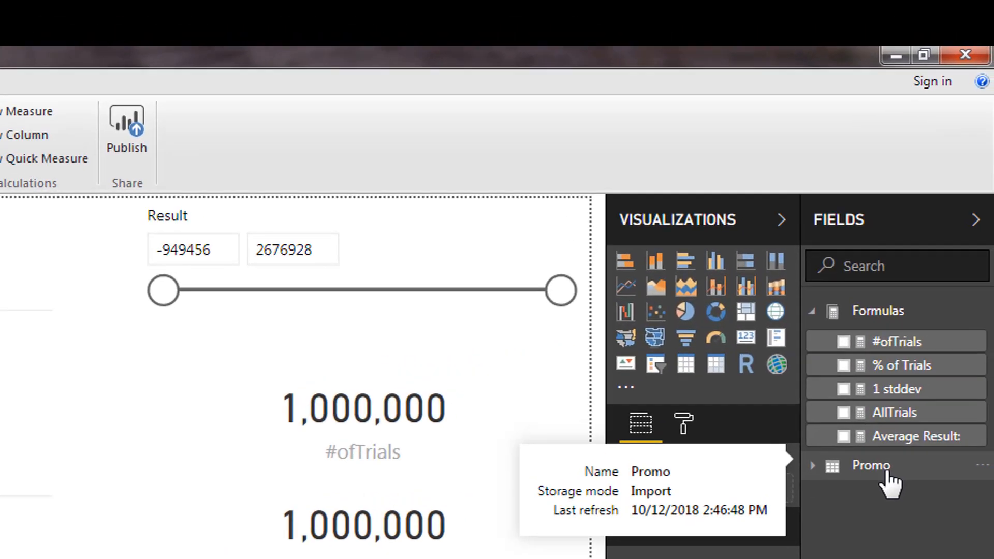
pyautogui.click(821, 467)
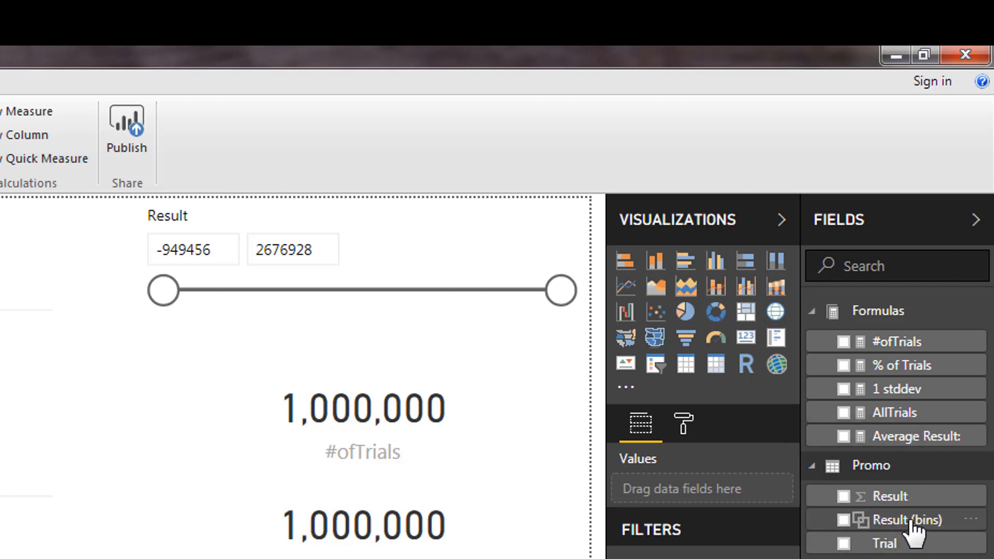
pyautogui.click(912, 524)
pyautogui.rightClick(911, 523)
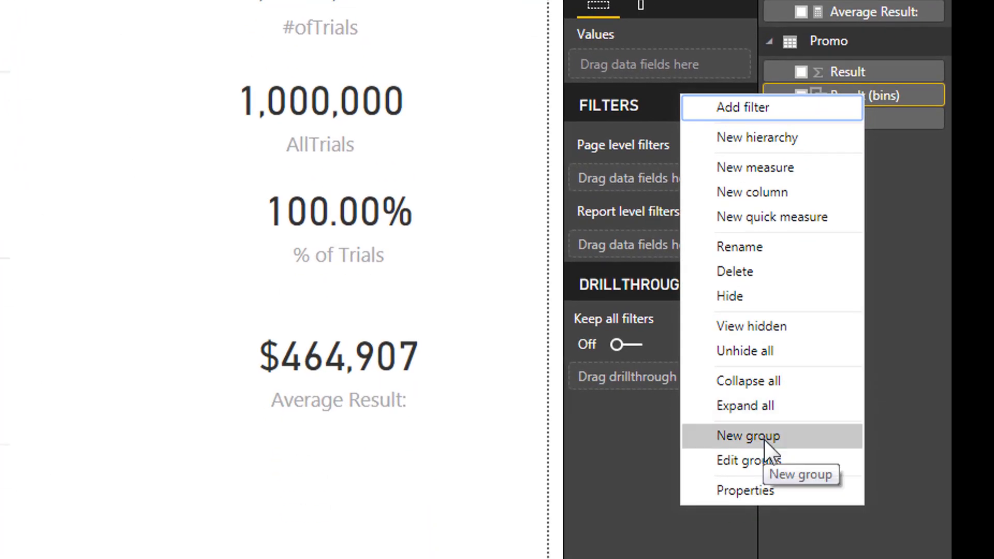
pyautogui.click(761, 456)
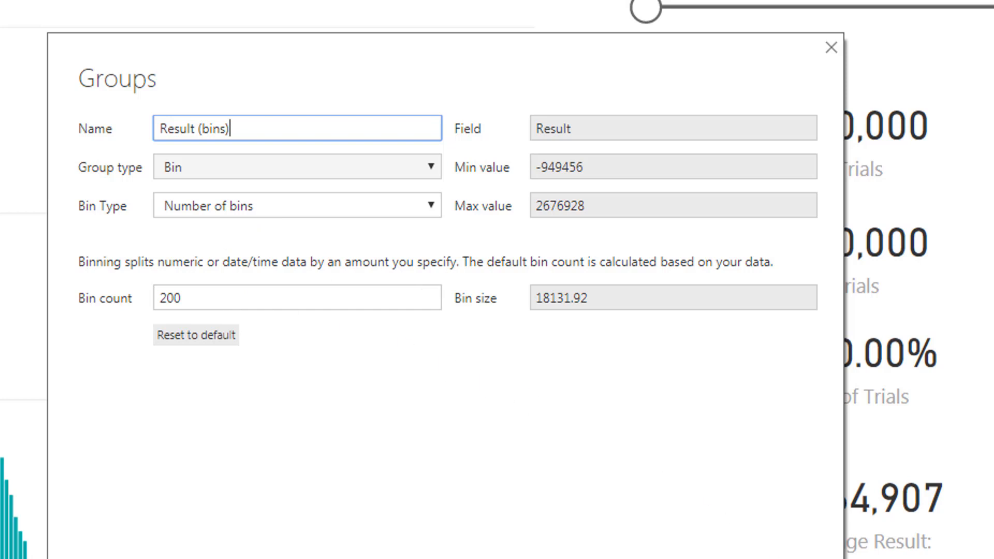
pyautogui.click(777, 558)
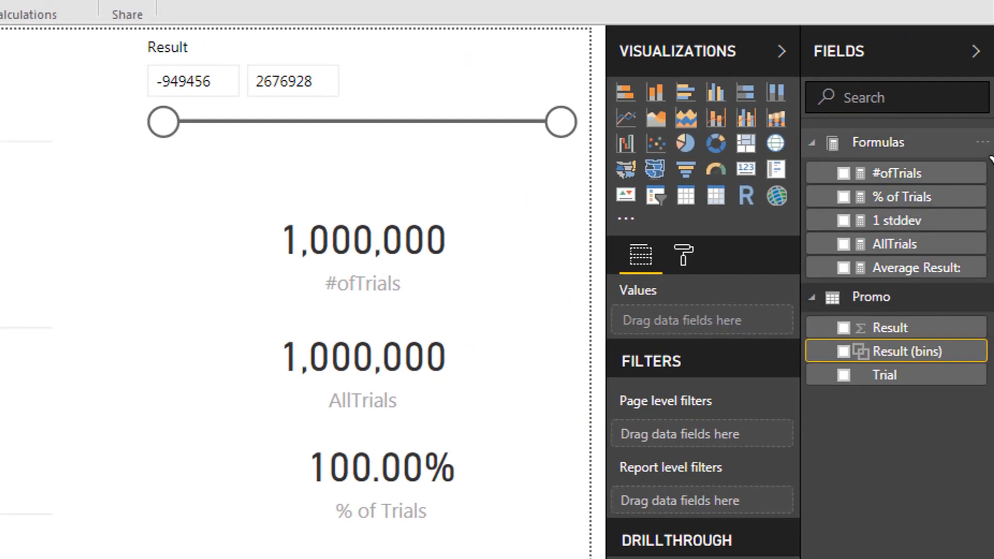
pyautogui.click(908, 171)
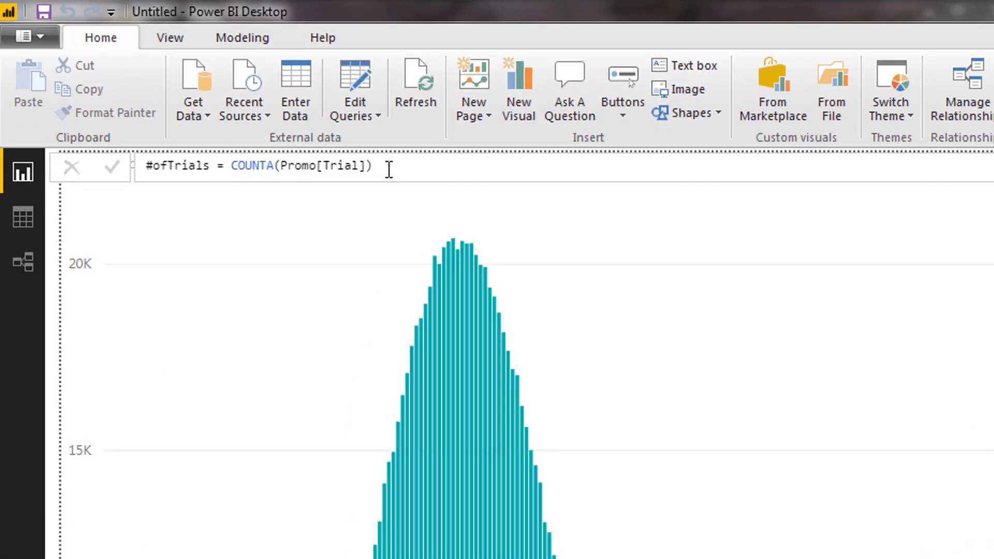
# - Add a second slicer on the Result field below the Average Result card
pyautogui.click(829, 362)
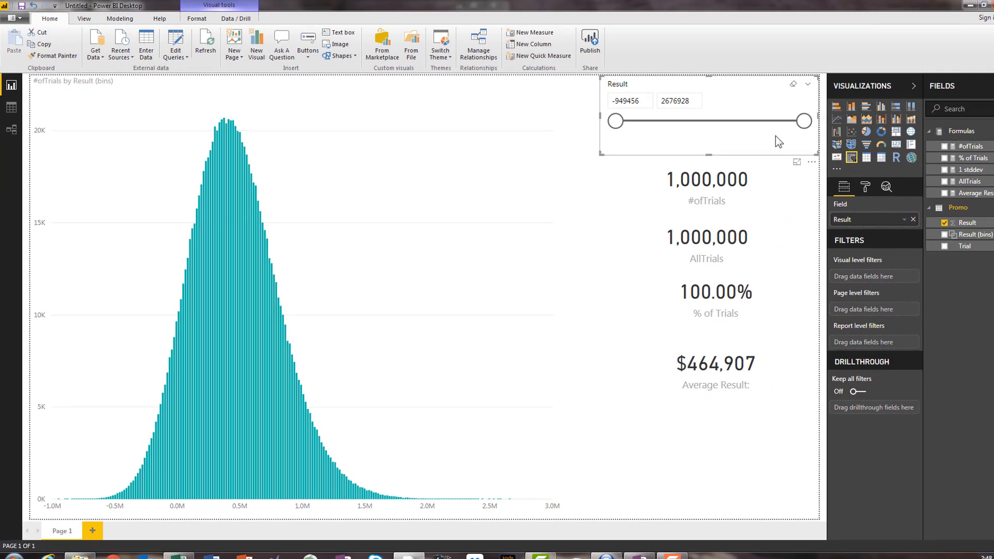
pyautogui.click(693, 457)
pyautogui.click(852, 159)
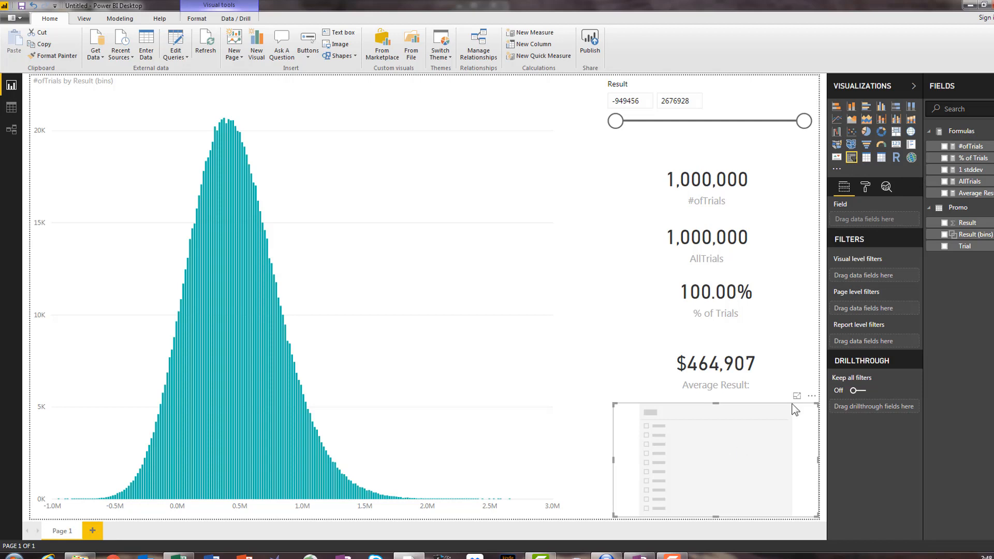
pyautogui.click(944, 223)
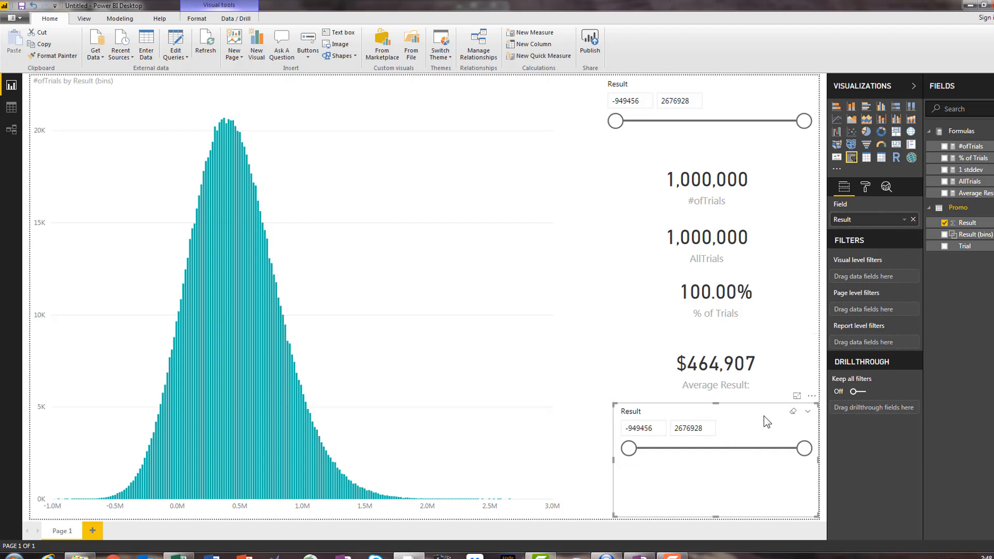
# - Delete the second Result slicer and show the formula of the #ofTrials measure
pyautogui.press('Delete')
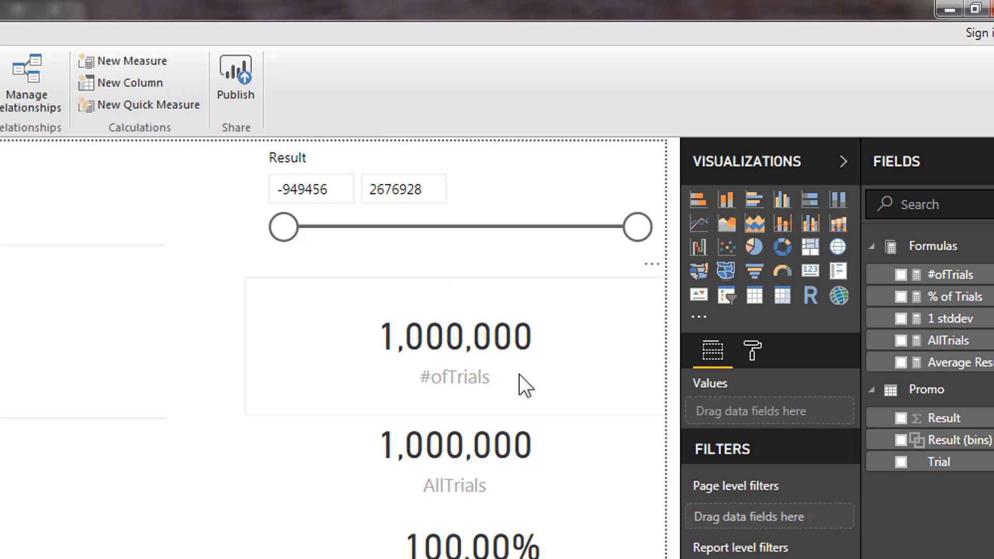
pyautogui.click(950, 275)
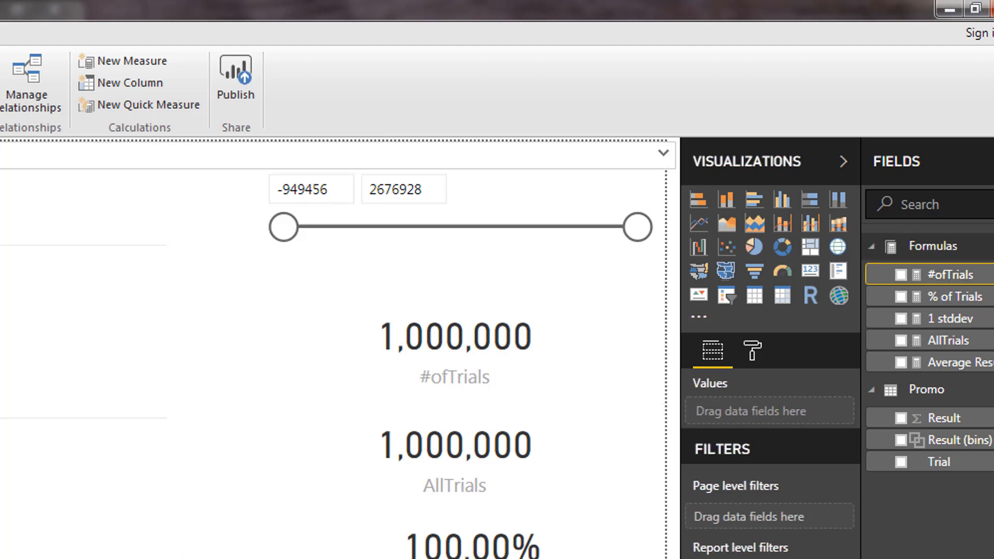
# - Test the Result slicer by raising its minimum to 509186, and restore its full range
pyautogui.moveTo(289, 229); pyautogui.dragTo(434, 239)
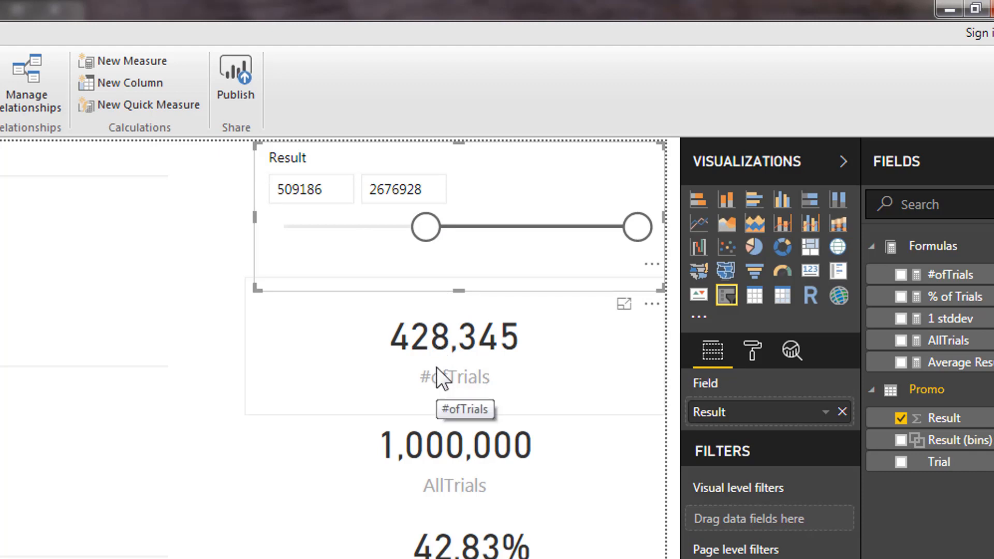
pyautogui.moveTo(428, 228); pyautogui.dragTo(238, 227)
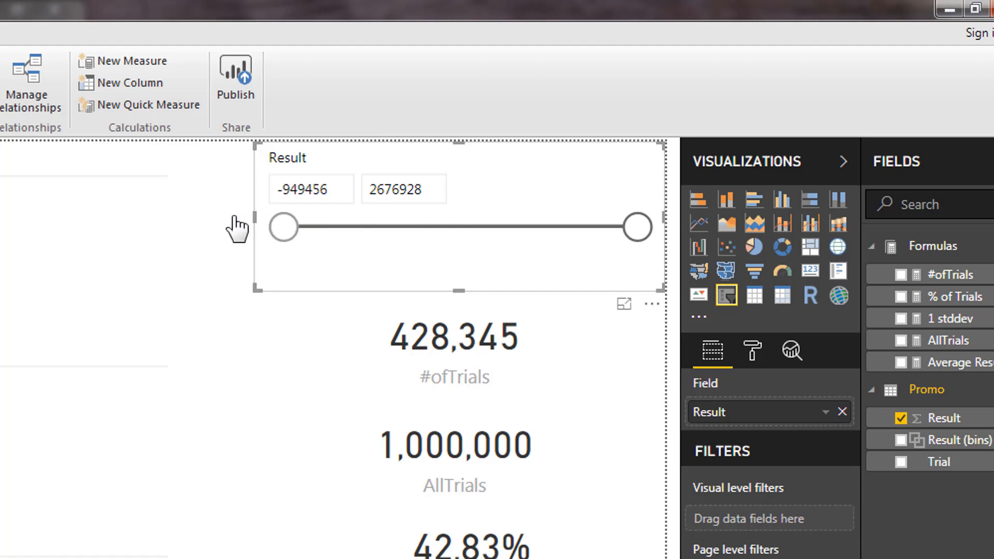
pyautogui.click(238, 227)
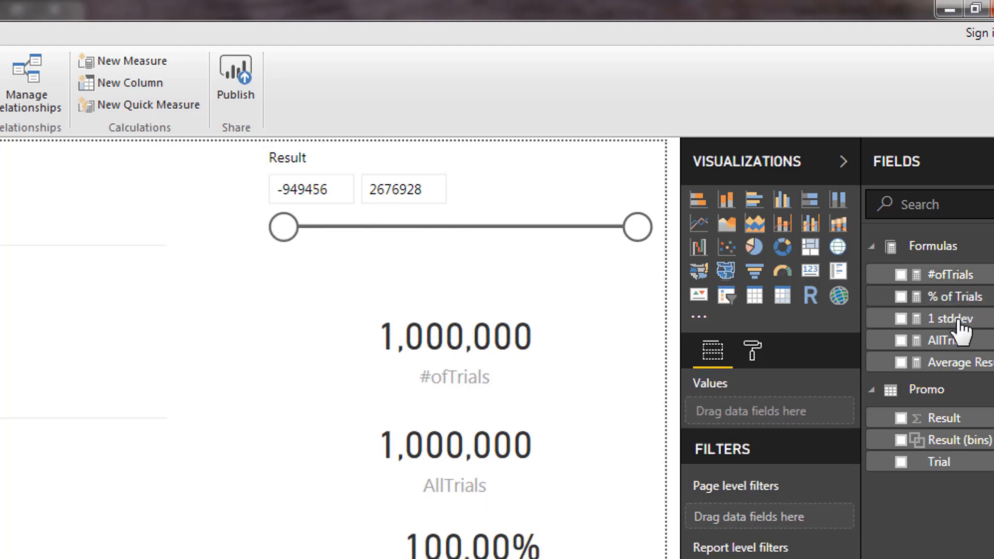
# - Examine the formulas of the AllTrials and % of Trials measures
pyautogui.click(548, 464)
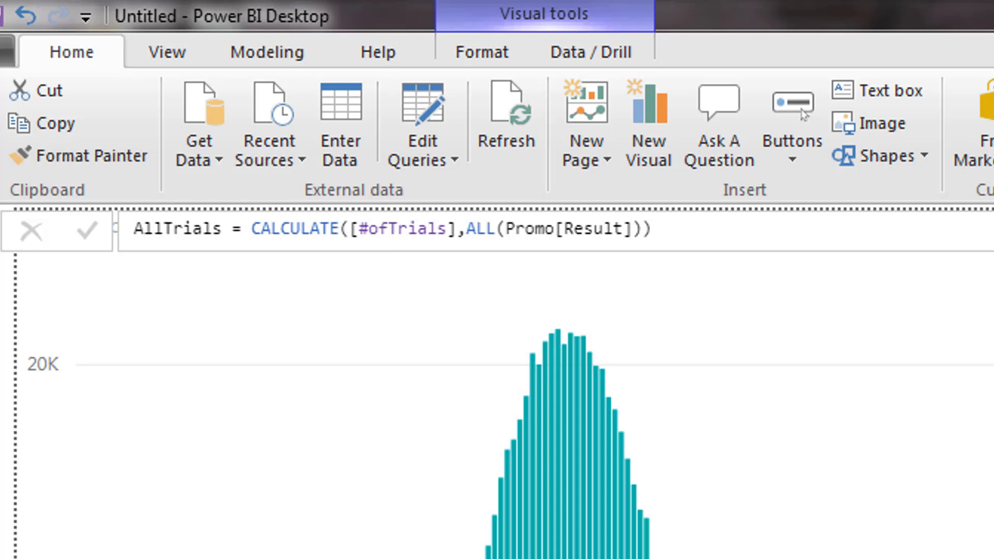
pyautogui.moveTo(855, 172)
pyautogui.mouseDown()
pyautogui.moveTo(922, 173)
pyautogui.moveTo(855, 173)
pyautogui.mouseUp()
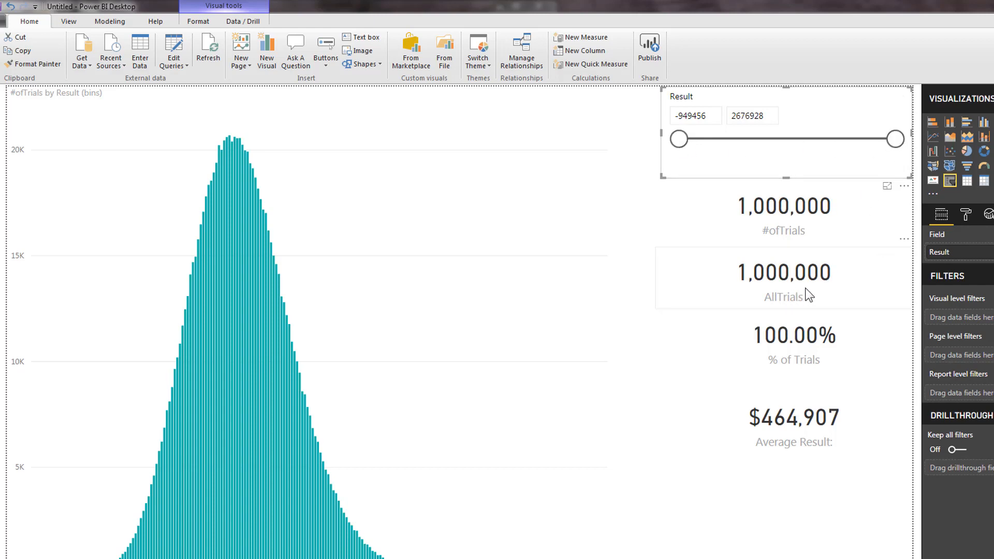
pyautogui.click(853, 339)
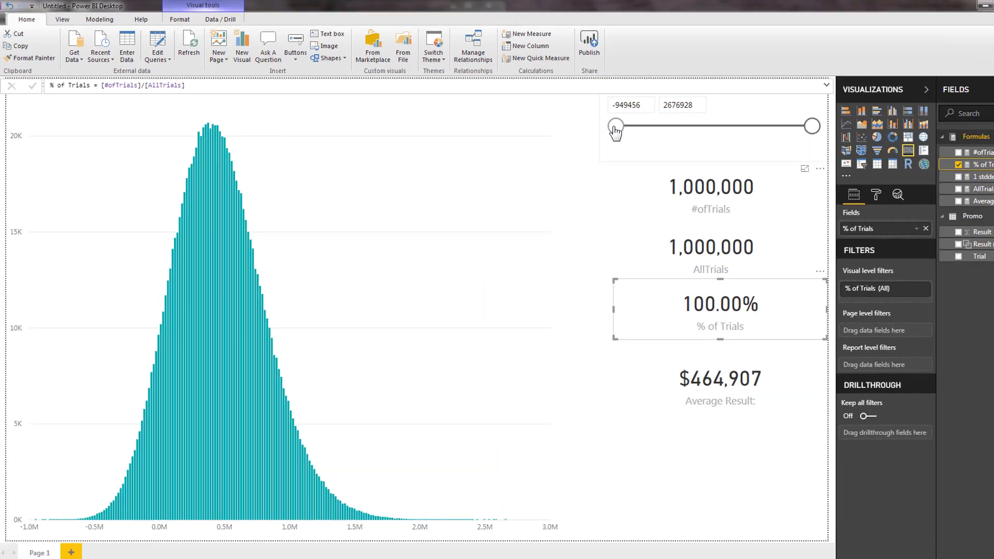
# - Set the minimum of the Result slicer to 200000 to test the first goal
pyautogui.moveTo(615, 129); pyautogui.dragTo(648, 131)
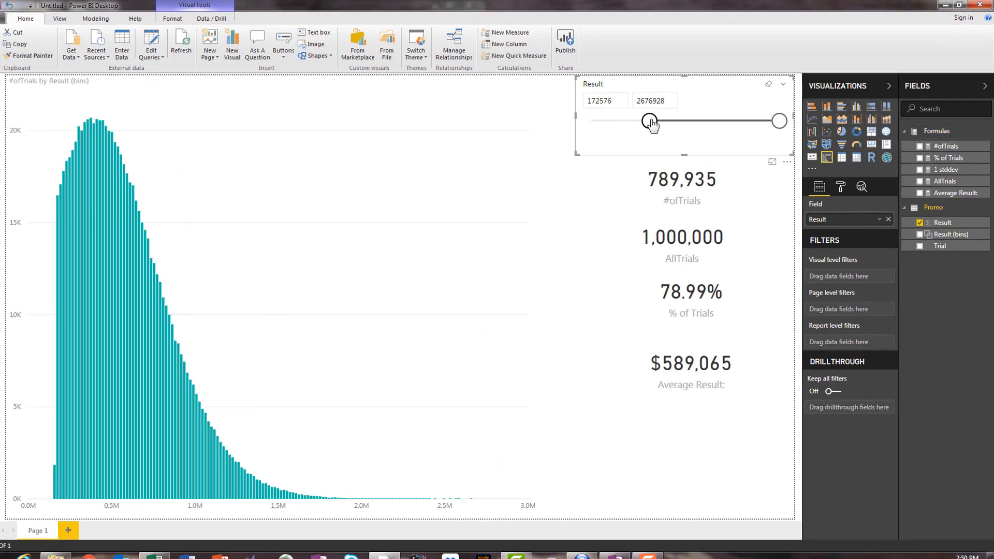
pyautogui.click(601, 101)
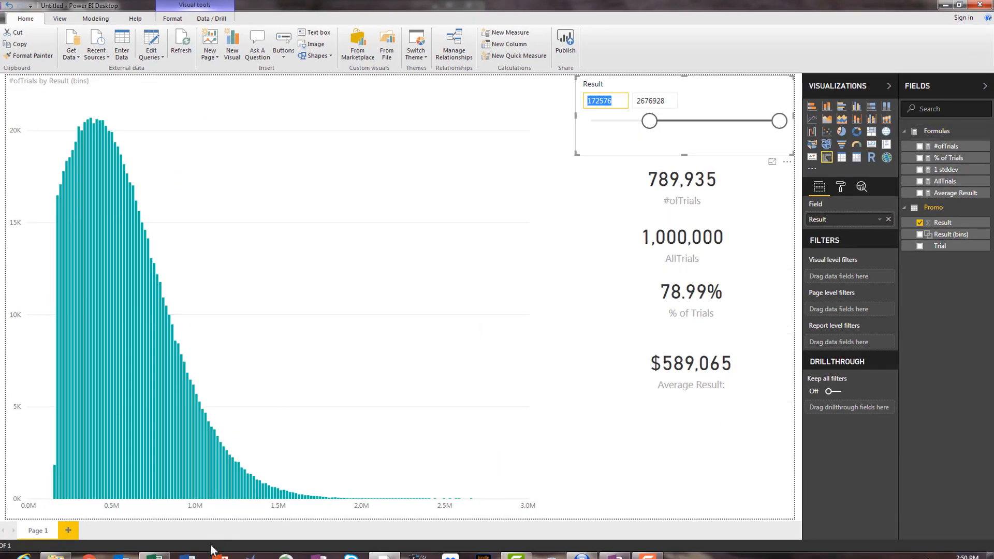
pyautogui.click(155, 557)
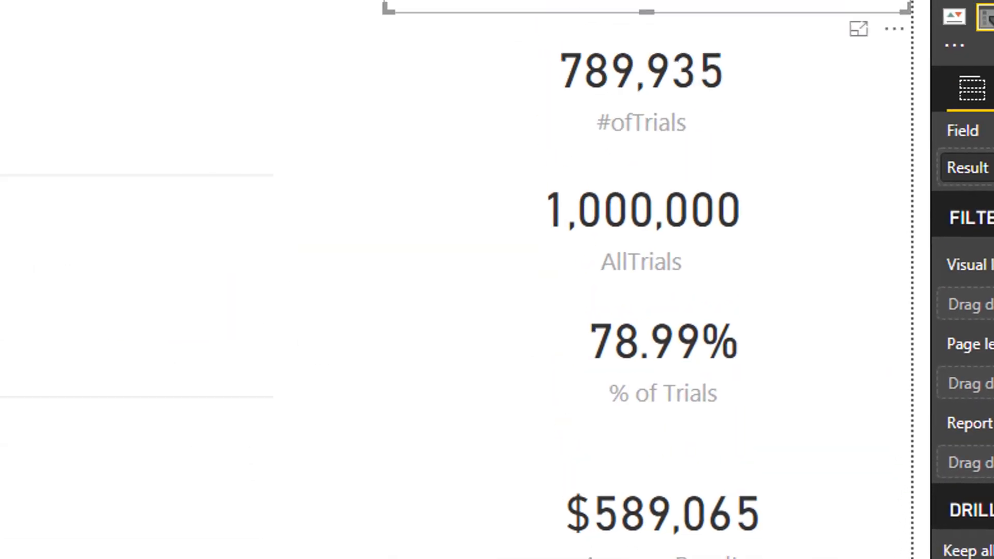
pyautogui.doubleClick(506, 100)
pyautogui.moveTo(506, 99); pyautogui.dragTo(548, 89)
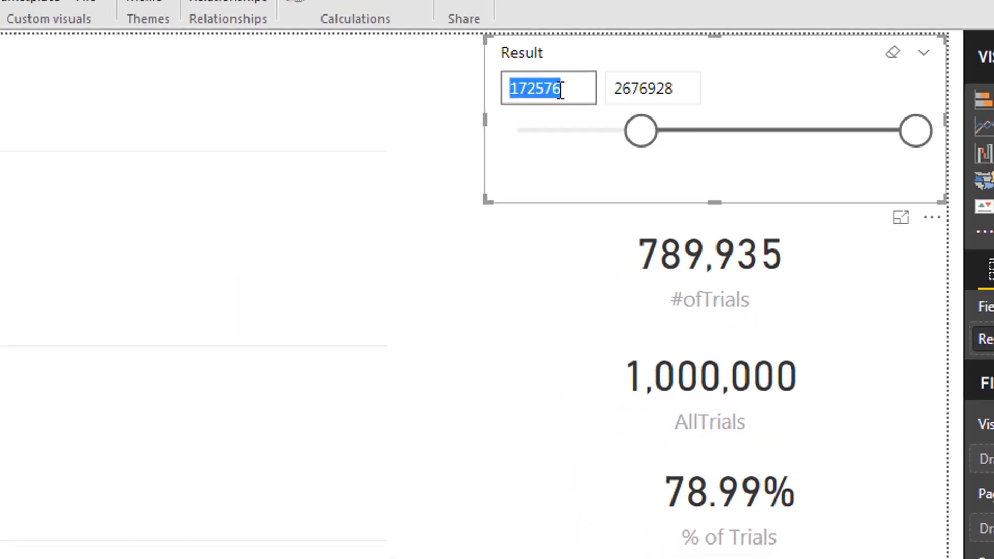
pyautogui.write('200000')
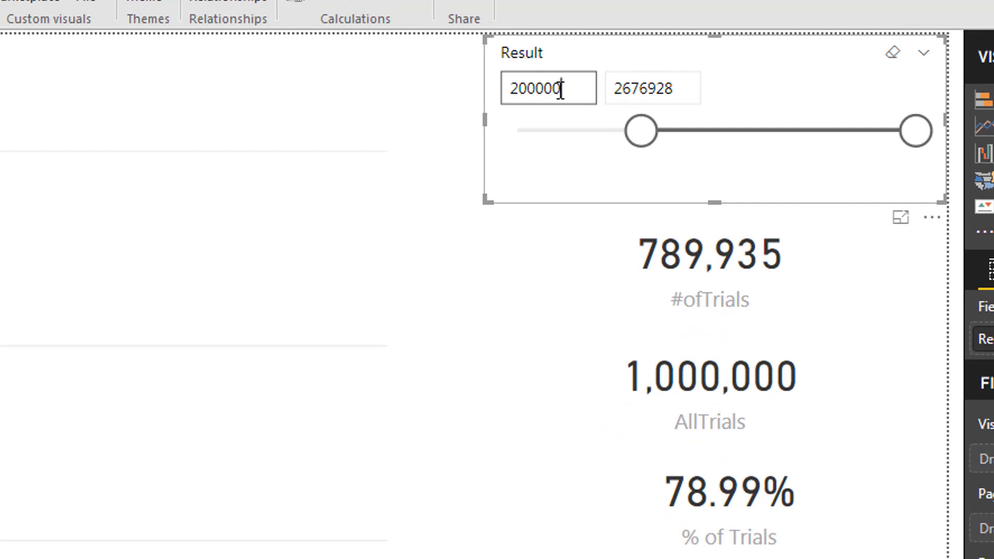
pyautogui.press('Return')
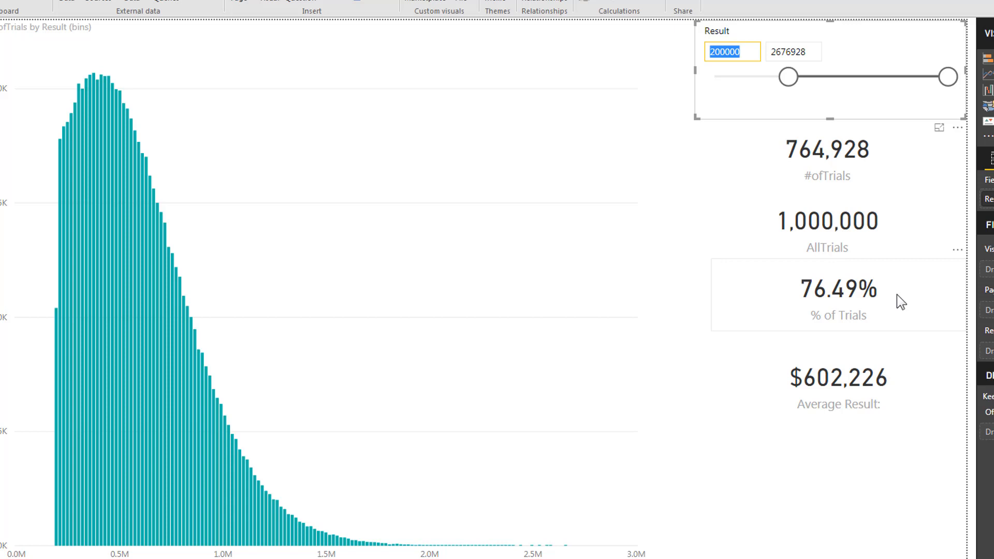
# - Reset the Result slicer's minimum to the lowest value and set its maximum to 0 to test the chance of losing money
pyautogui.moveTo(172, 558)
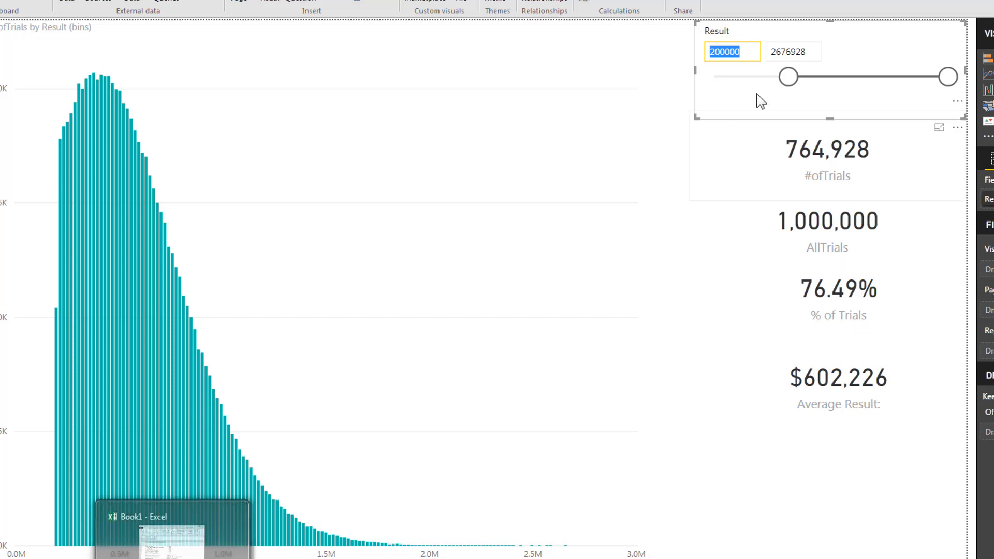
pyautogui.moveTo(787, 76); pyautogui.dragTo(690, 80)
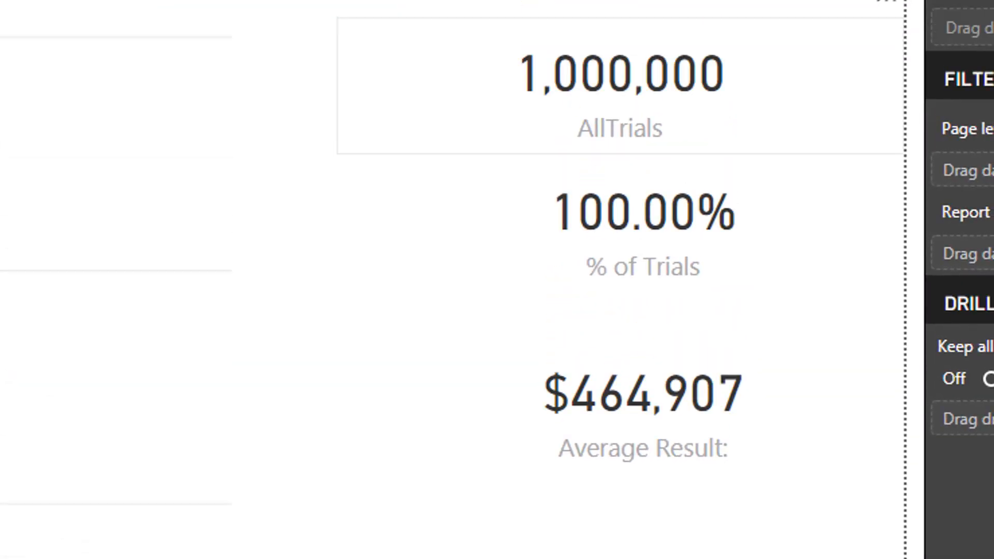
pyautogui.click(583, 67)
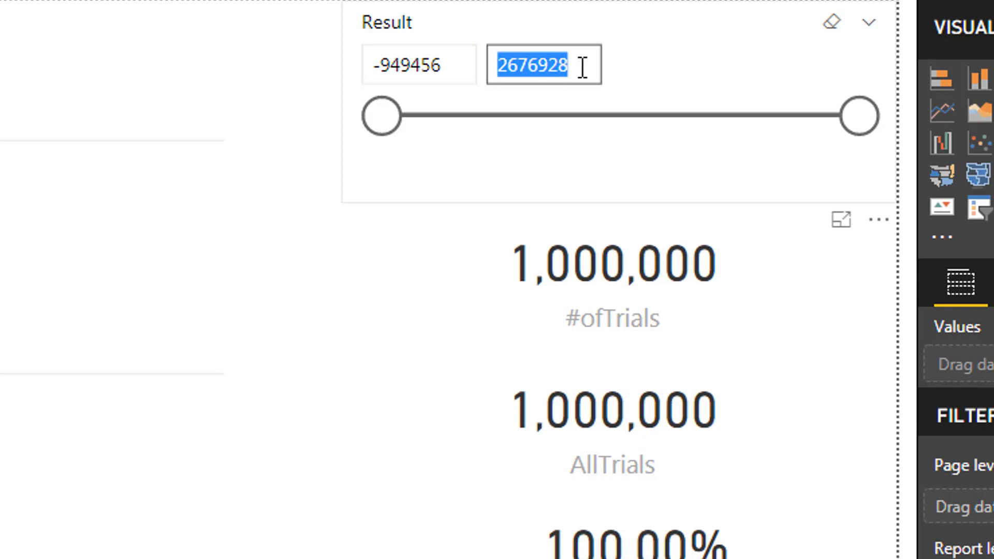
pyautogui.write('0')
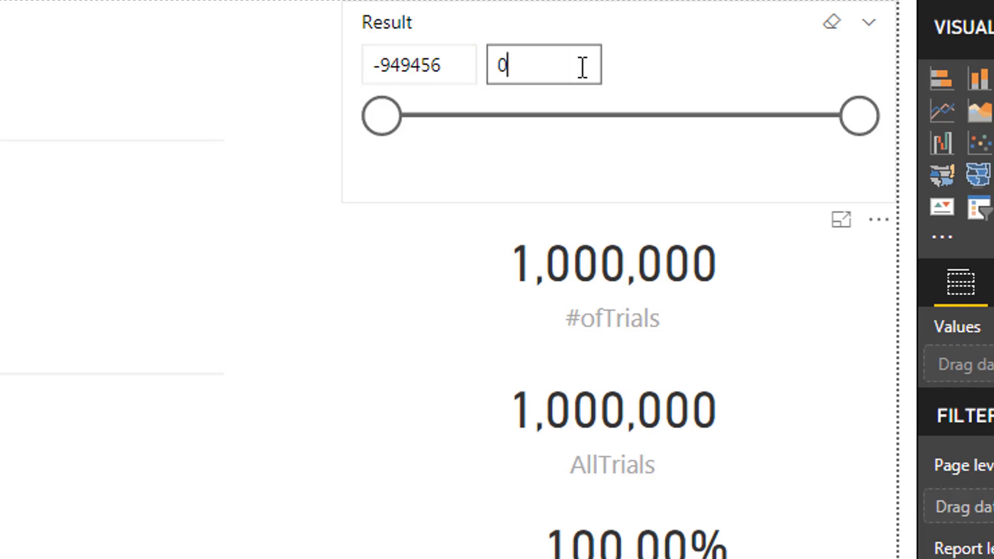
pyautogui.press('Return')
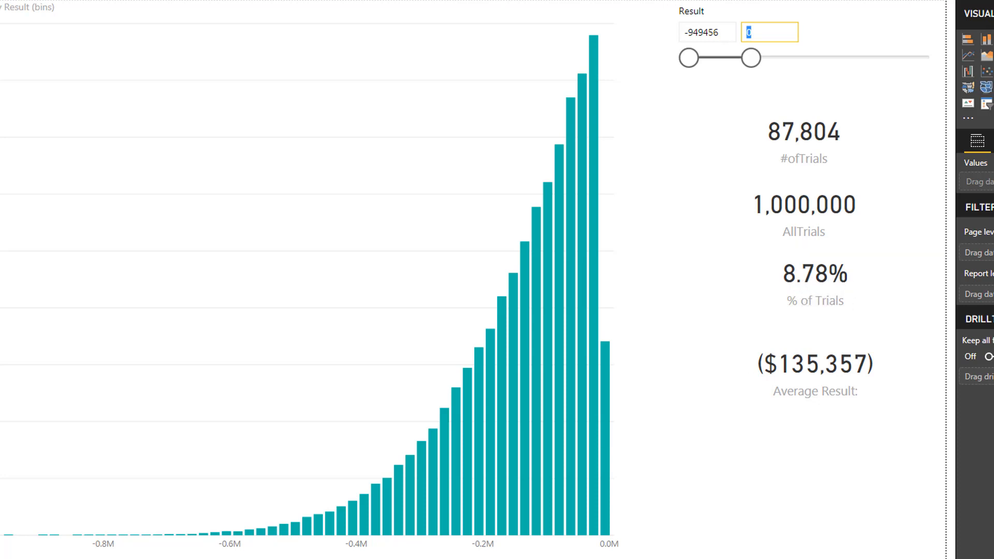
# - Switch to the Excel workbook and review the three promotion goals in B15 to B17
pyautogui.hotkey('alt', 'Tab')
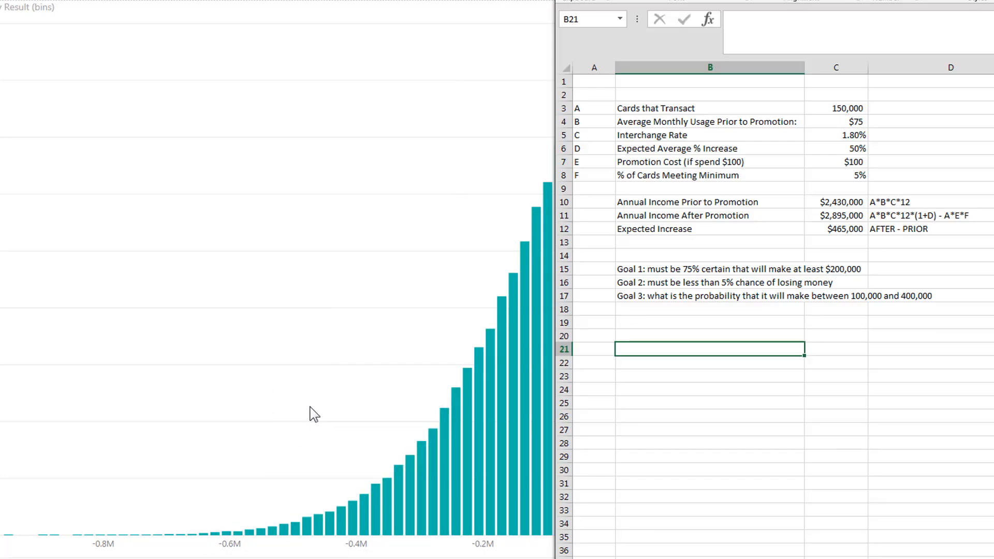
pyautogui.click(689, 269)
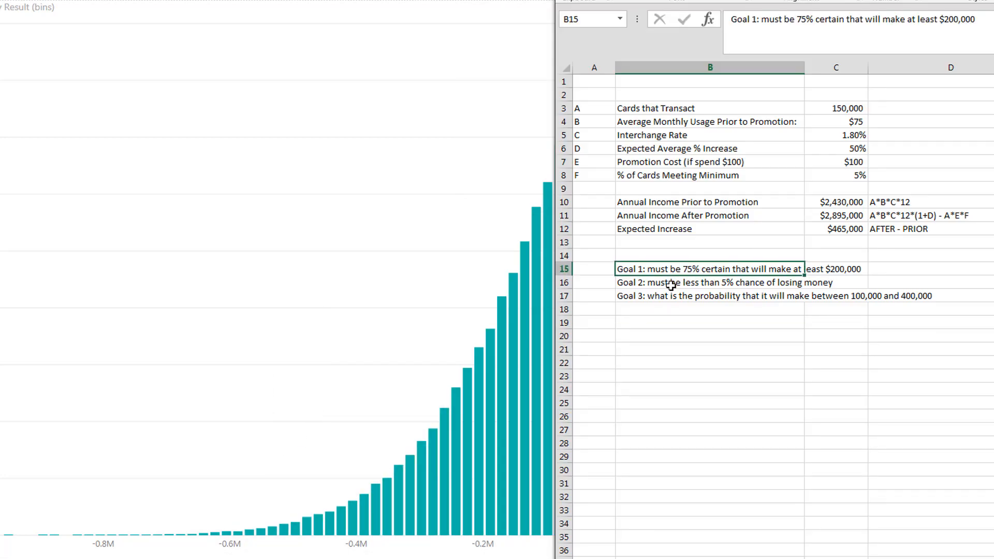
pyautogui.click(671, 283)
pyautogui.click(685, 339)
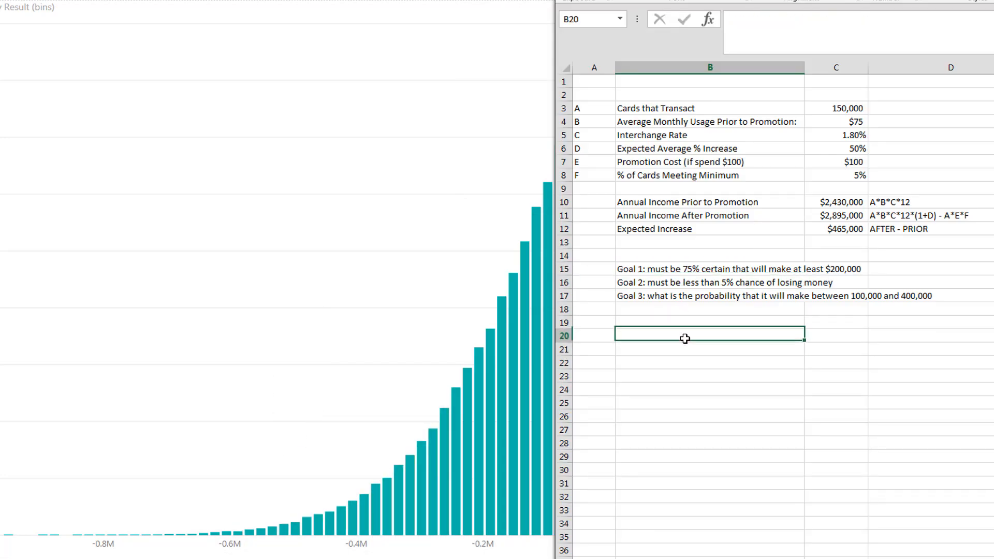
pyautogui.click(678, 271)
pyautogui.click(679, 282)
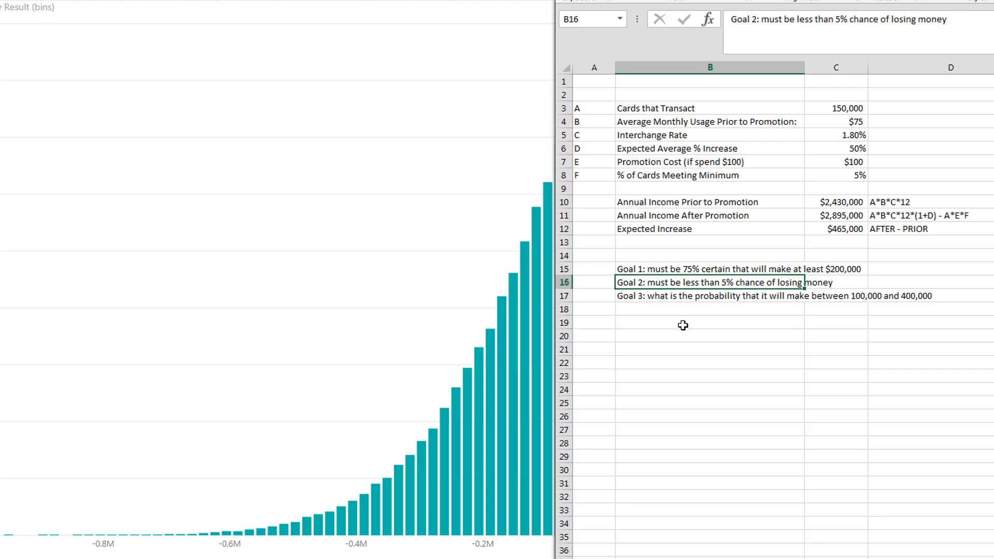
pyautogui.click(685, 337)
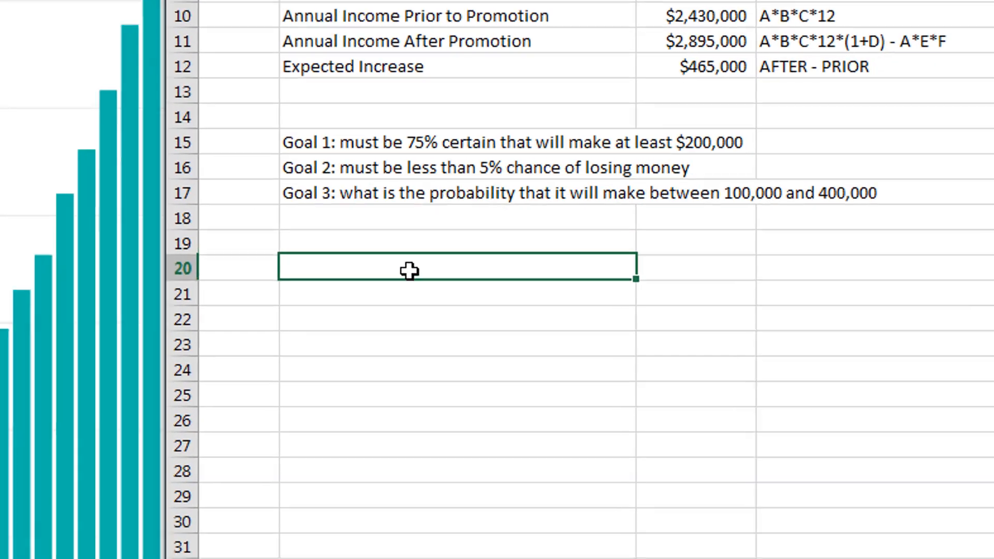
pyautogui.click(684, 298)
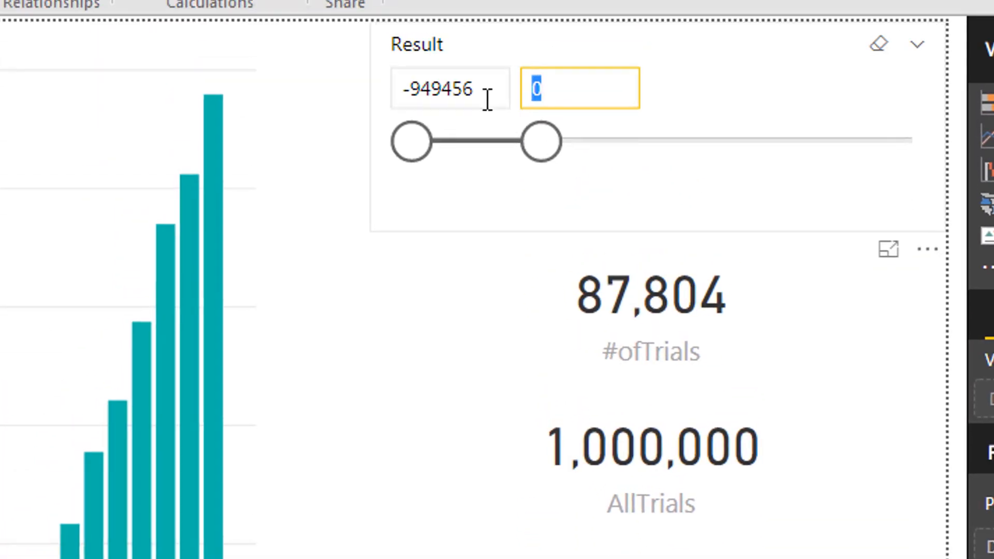
# - In Power BI Desktop, try to set the Result slicer's minimum to 100000 while its maximum is 0
pyautogui.click(487, 98)
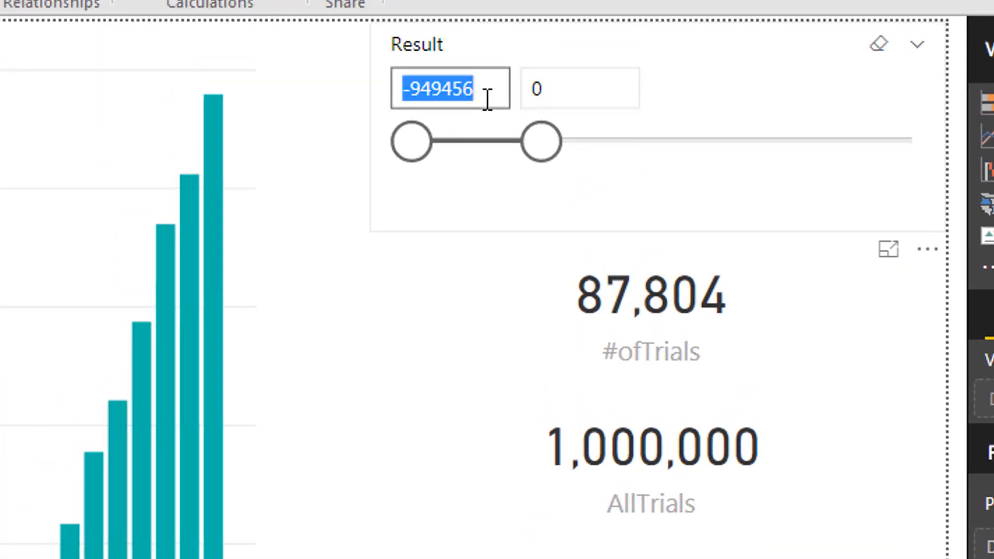
pyautogui.write('10000')
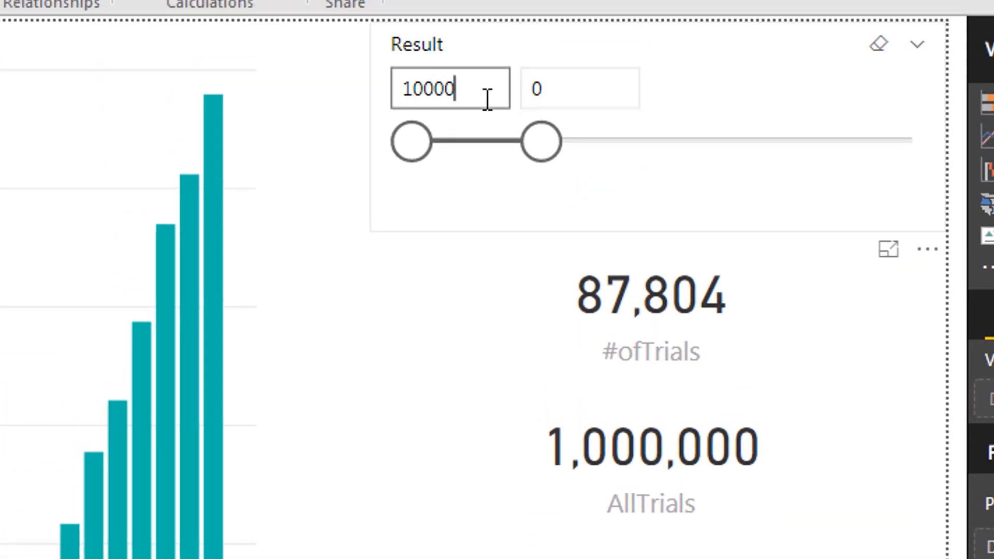
pyautogui.write('0')
pyautogui.press('Return')
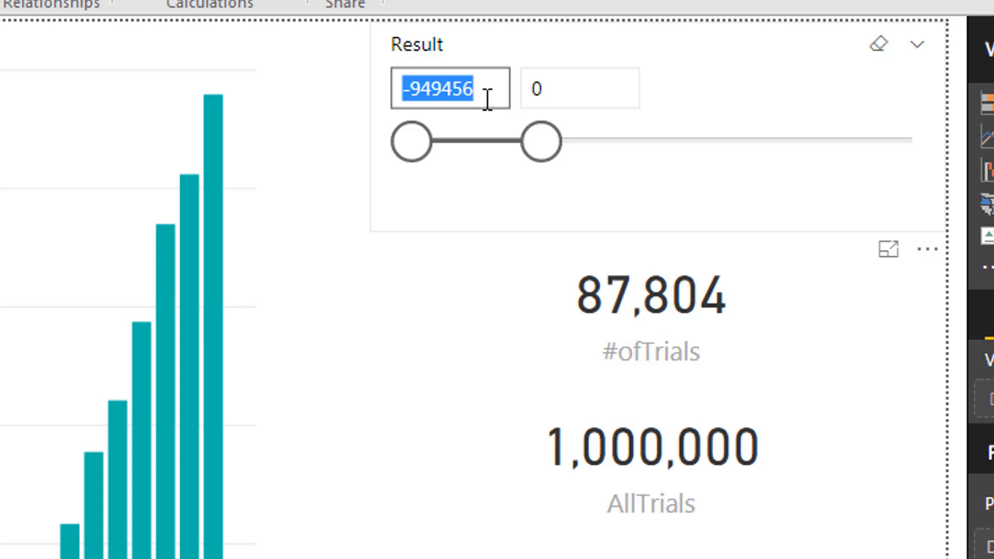
# - Filter the Result slicer to the range from 100000 to 400000 to answer the third goal
pyautogui.moveTo(548, 142); pyautogui.dragTo(961, 145)
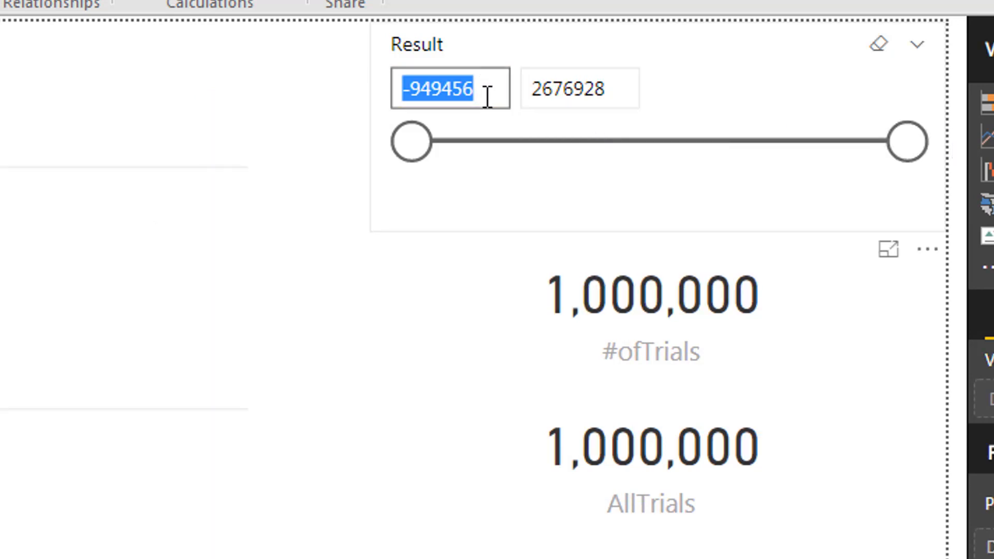
pyautogui.write('100000')
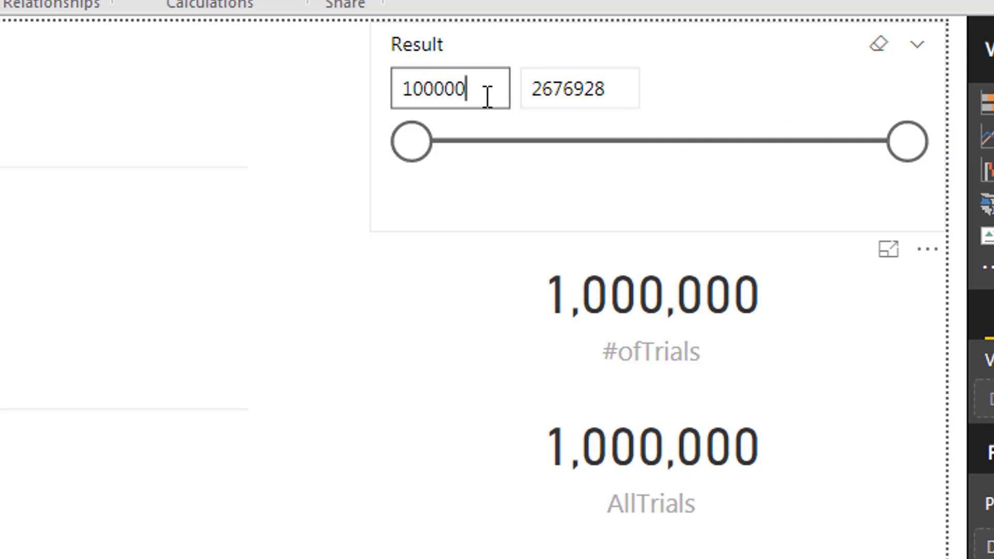
pyautogui.click(584, 89)
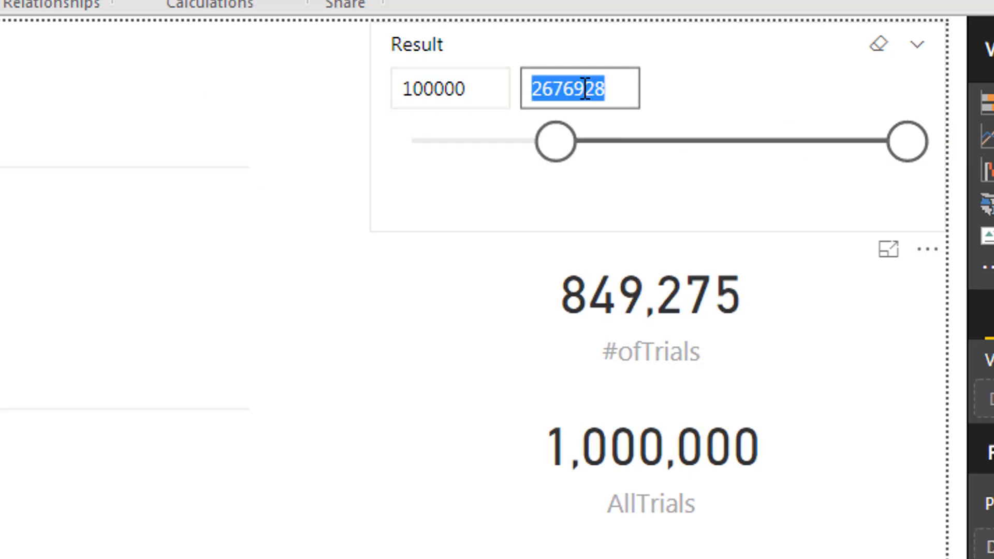
pyautogui.write('40000')
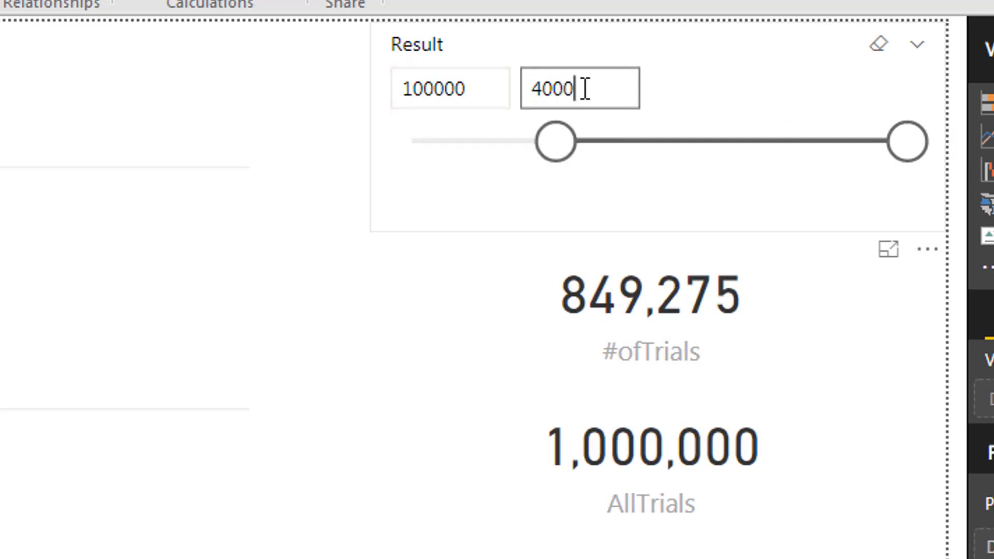
pyautogui.write('0')
pyautogui.press('Return')
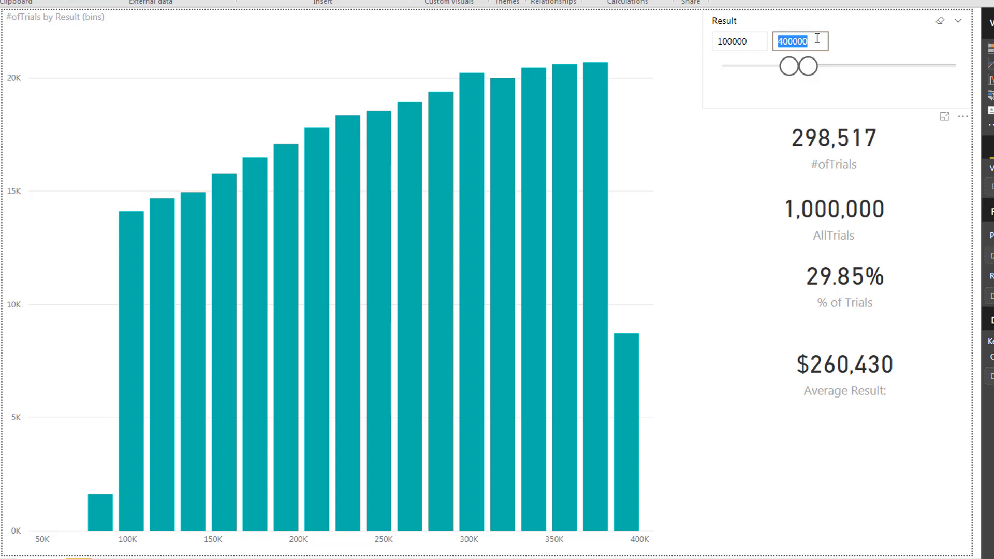
# - Set the Result slicer's maximum to 600000, and restore both ends to the full range after viewing the filtered trials
pyautogui.write('600000')
pyautogui.press('Return')
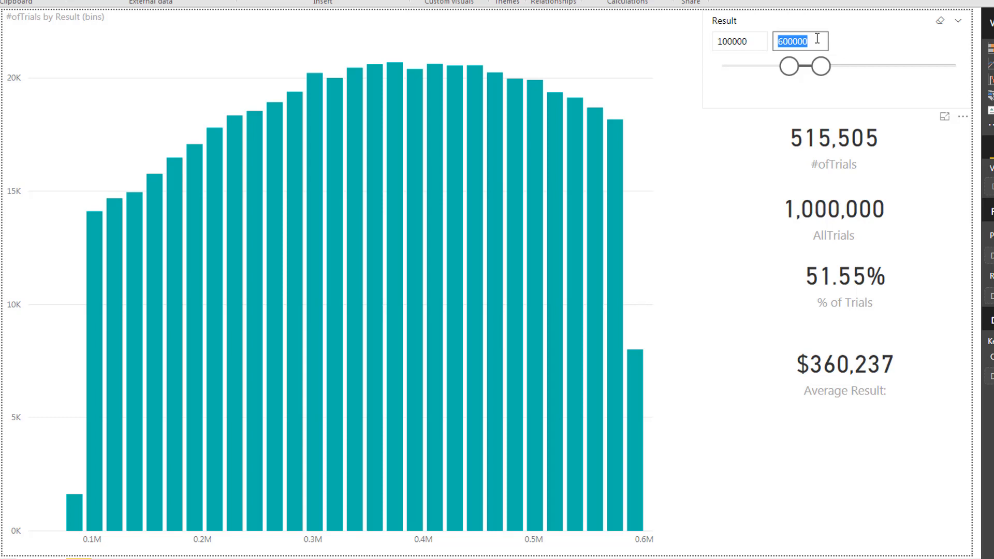
pyautogui.moveTo(824, 67); pyautogui.dragTo(958, 66)
pyautogui.moveTo(789, 66); pyautogui.dragTo(721, 66)
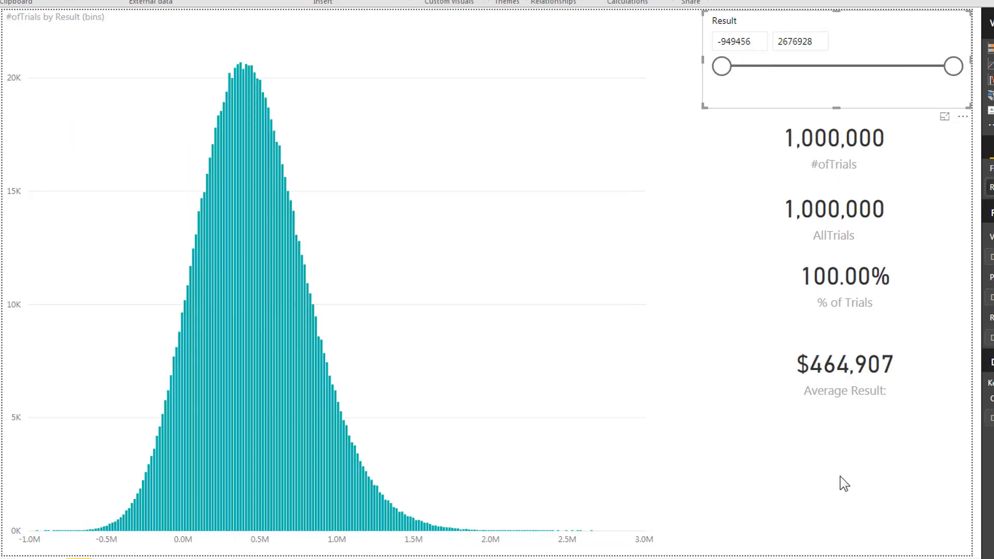